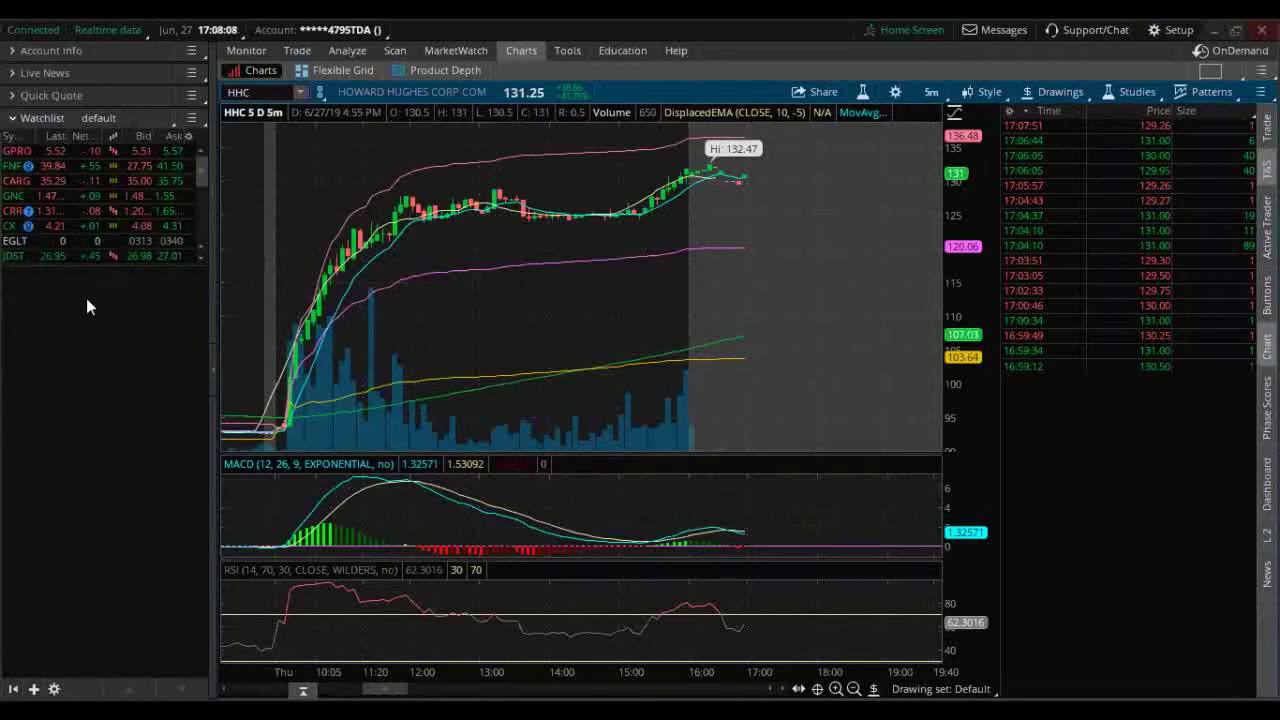
Collapse the watchlist sidebar and load the chart for the symbol CMG.
click(214, 296)
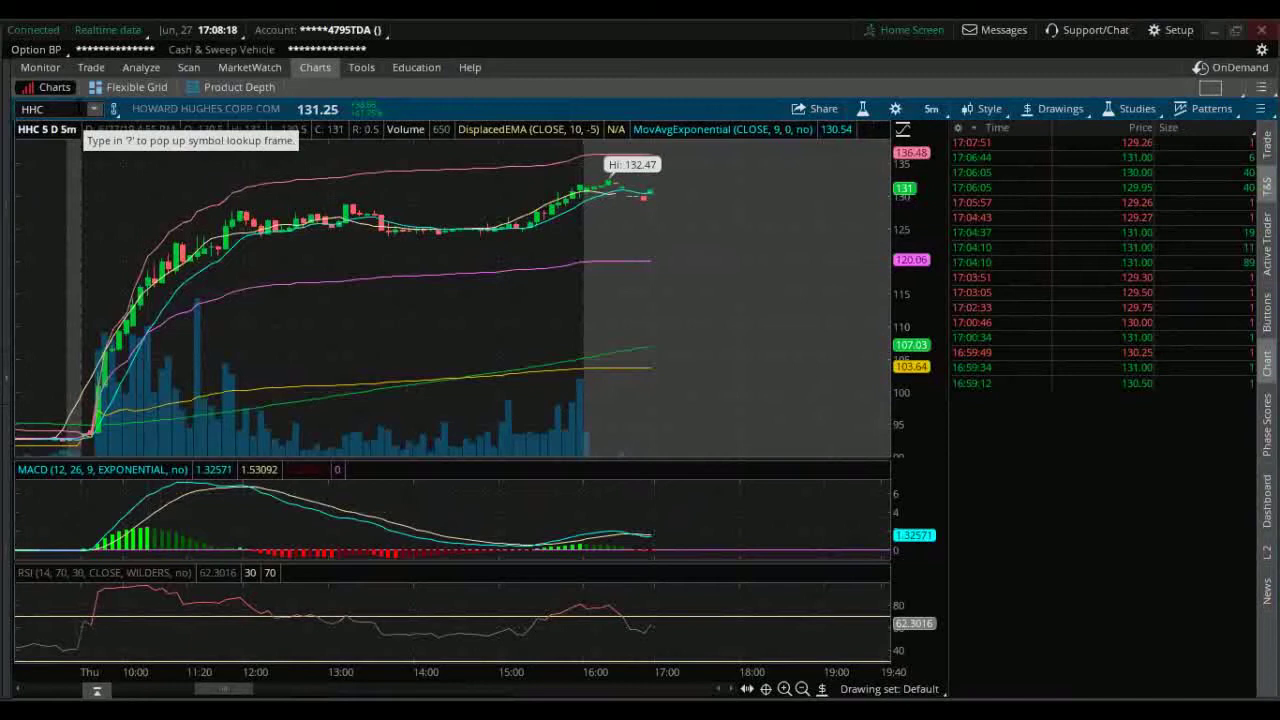
click(55, 108)
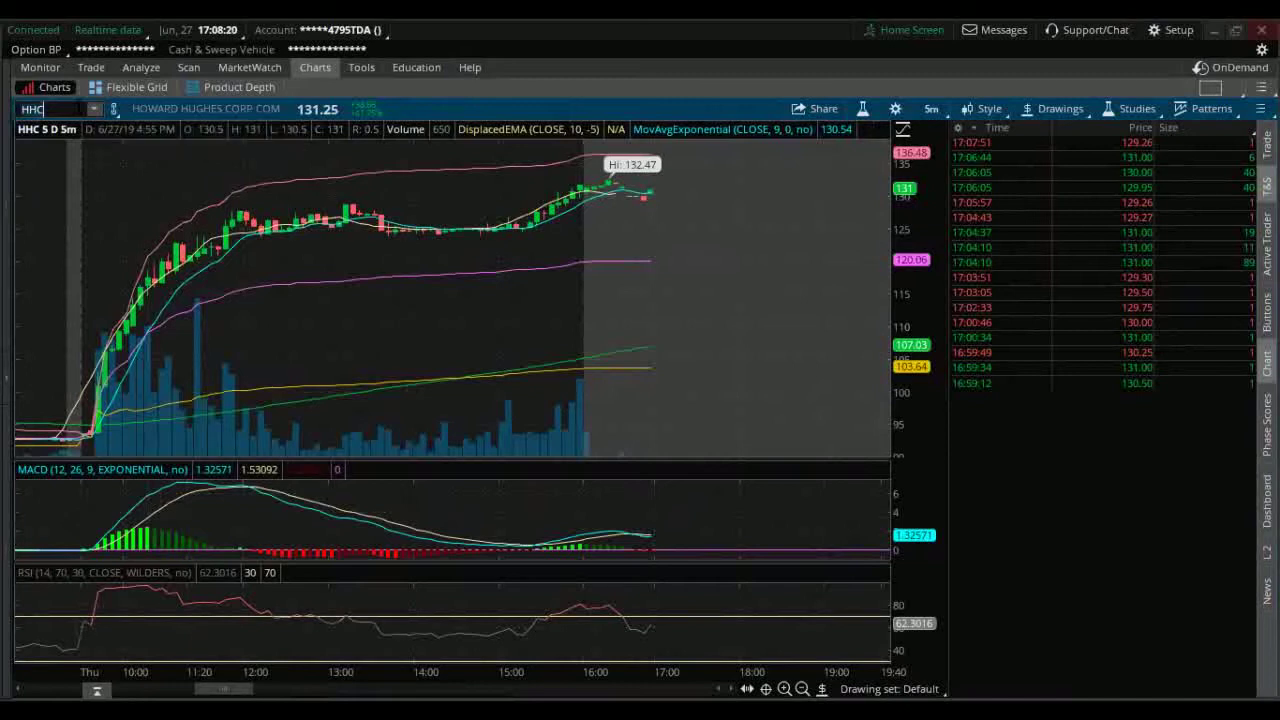
text(CMG)
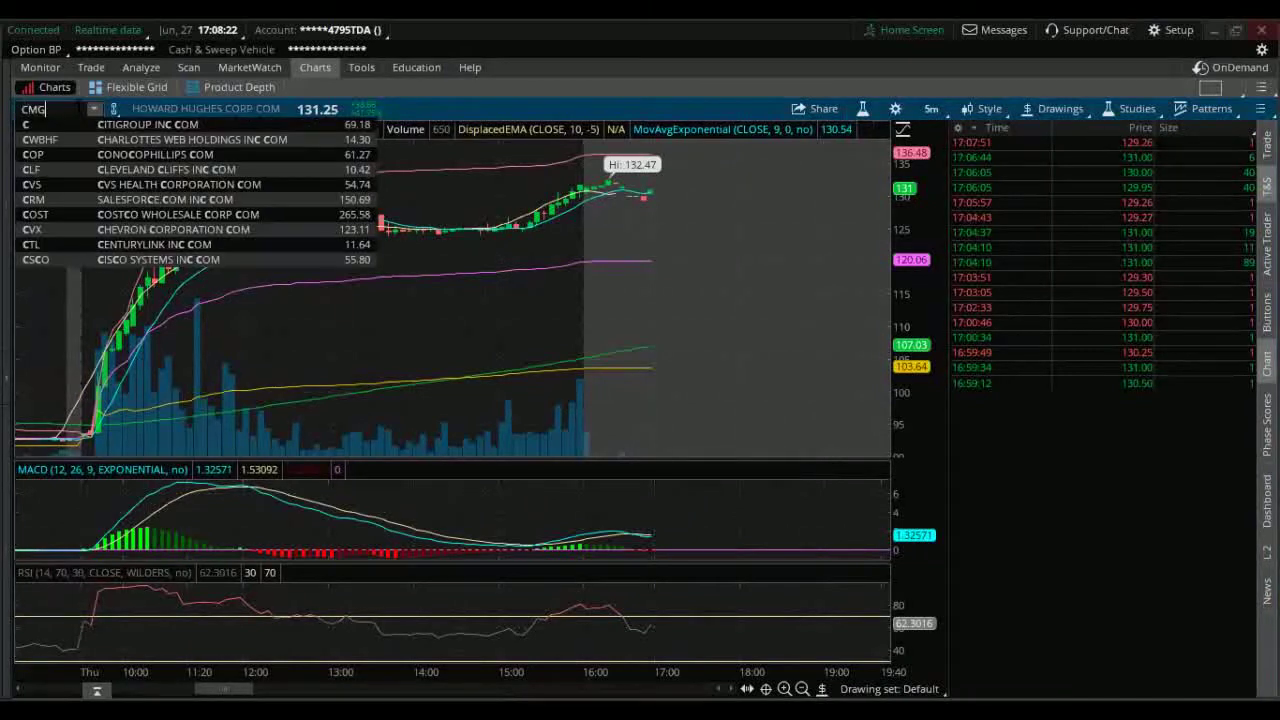
key(Return)
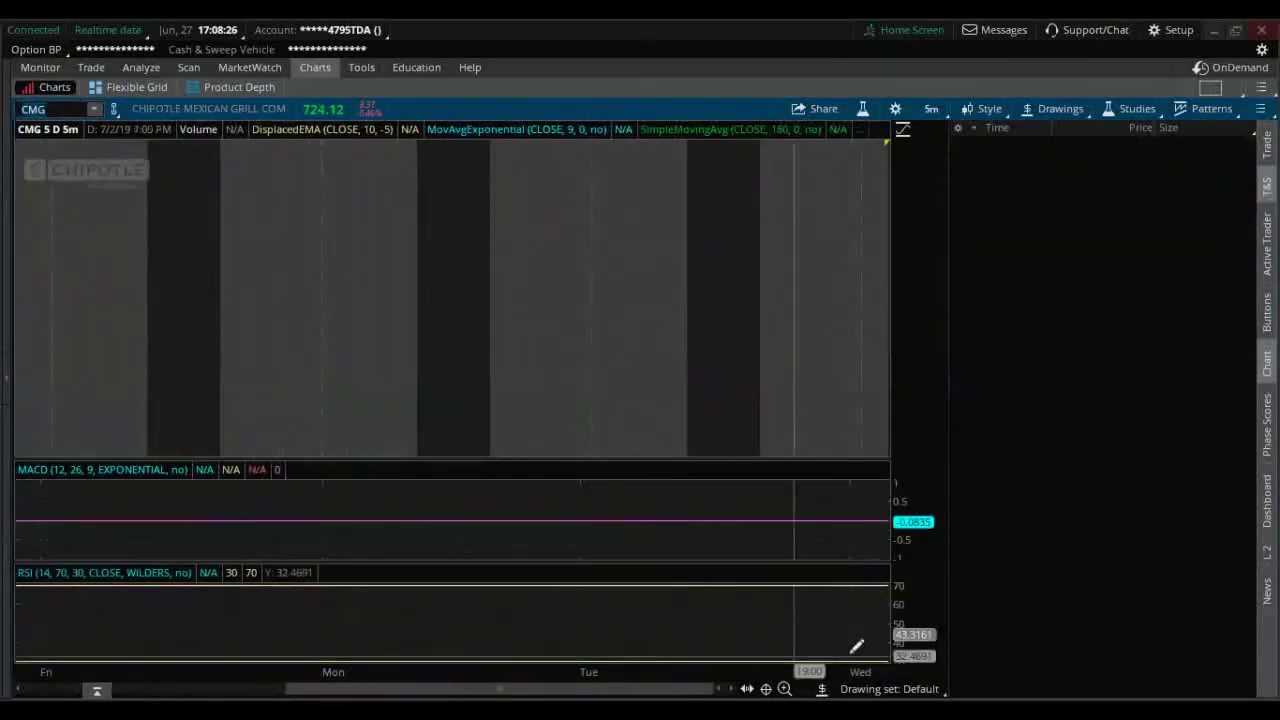
Draw horizontal price levels on the CMG chart at about 727 and about 720.8.
mouse_move(822, 689)
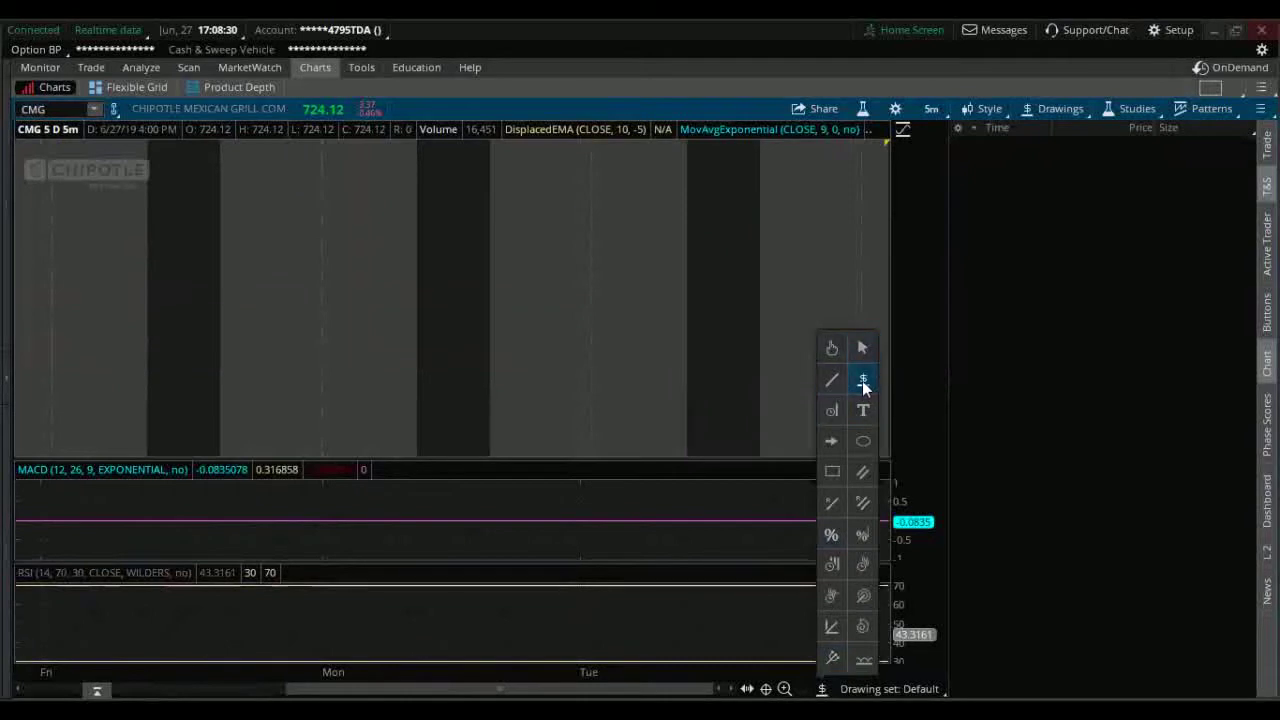
click(838, 350)
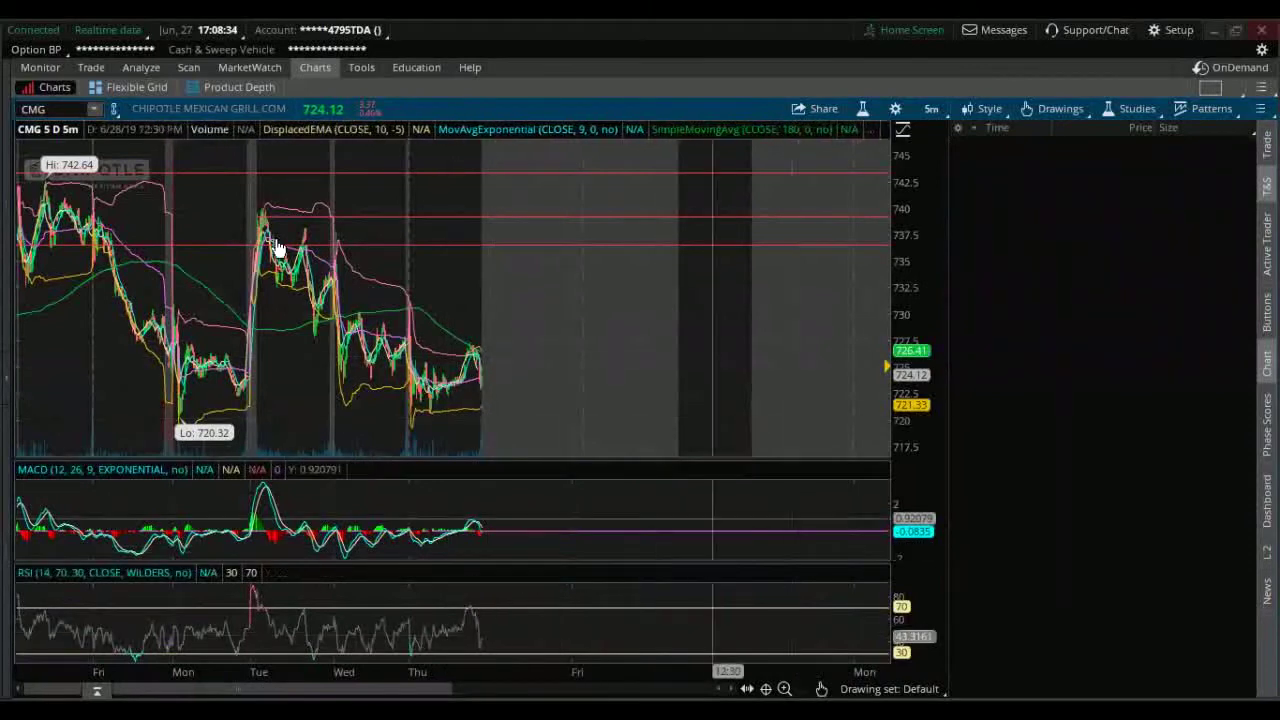
click(821, 689)
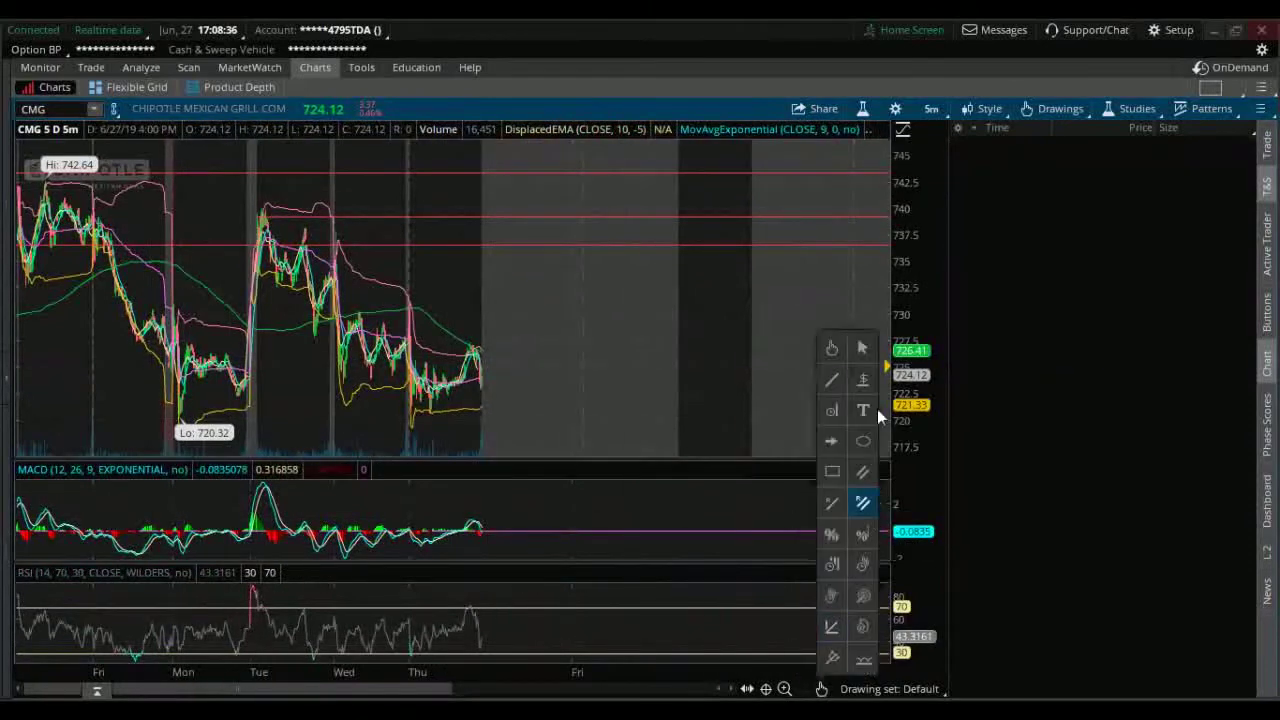
click(851, 381)
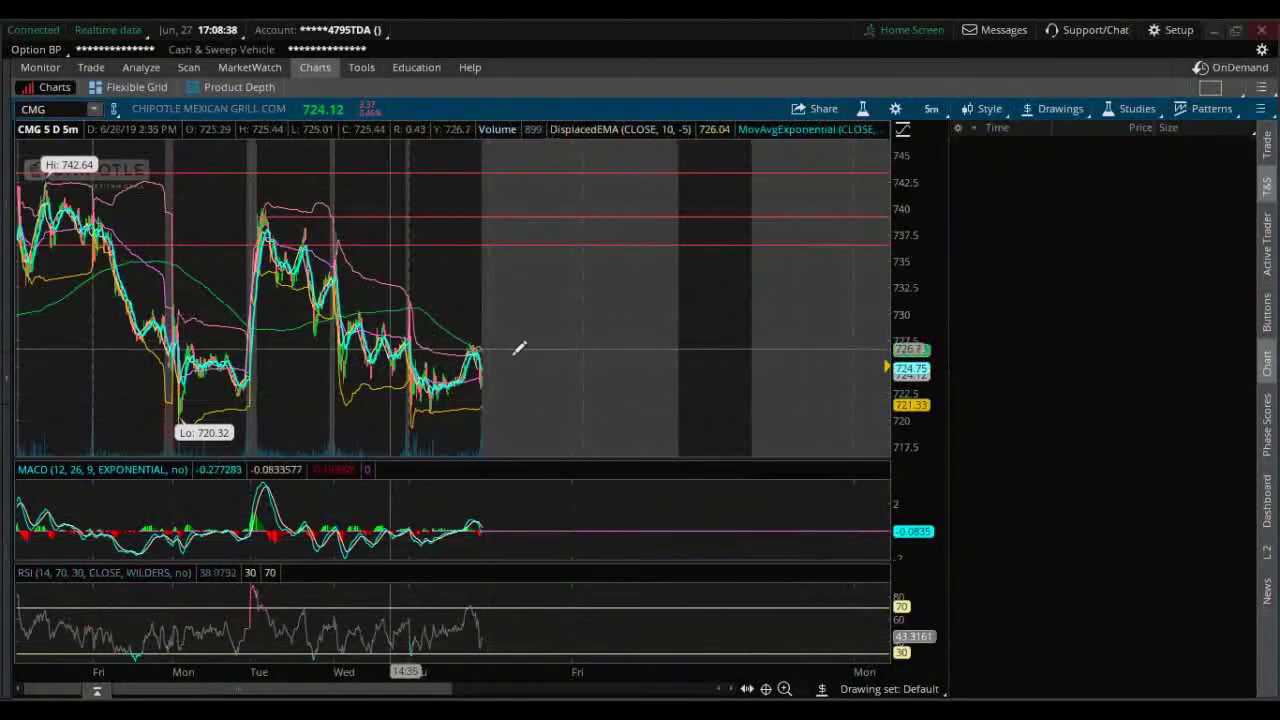
scroll(390, 368, up, 3)
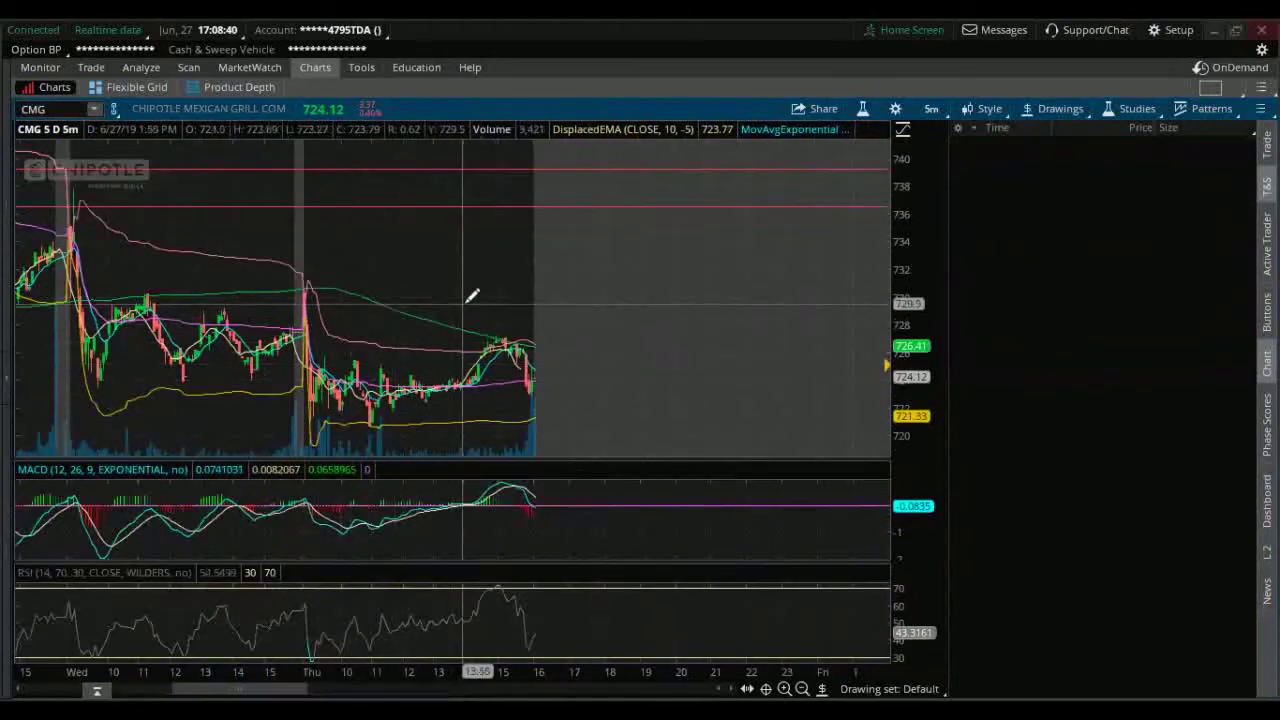
drag(619, 345, 129, 371)
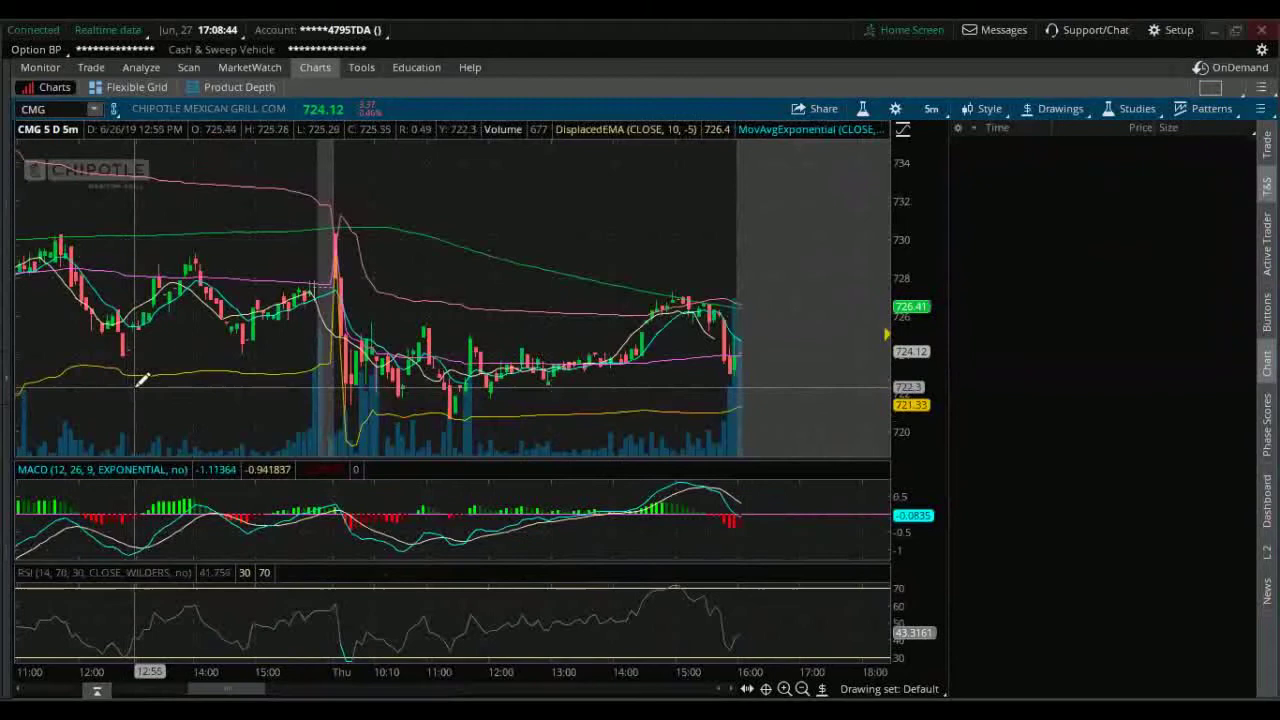
drag(783, 349, 245, 388)
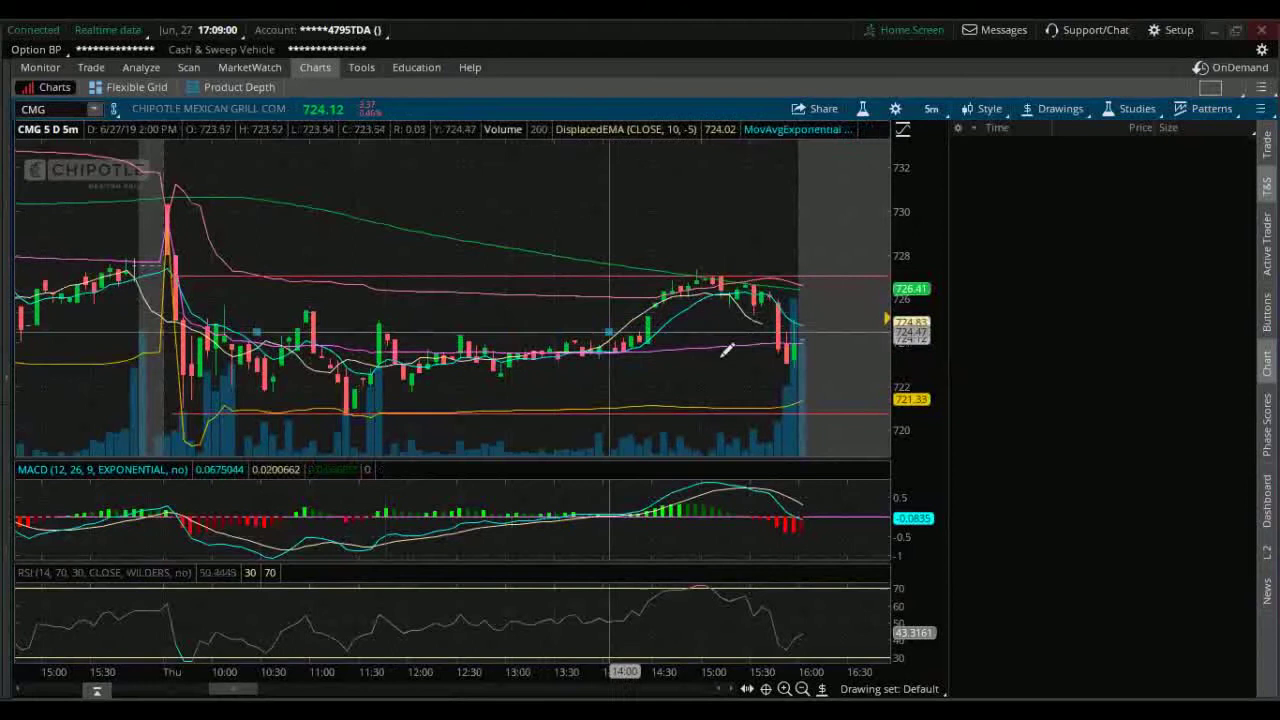
Create a price alert from the CMG chart for when MARK is at or below 725.07.
right_click(779, 327)
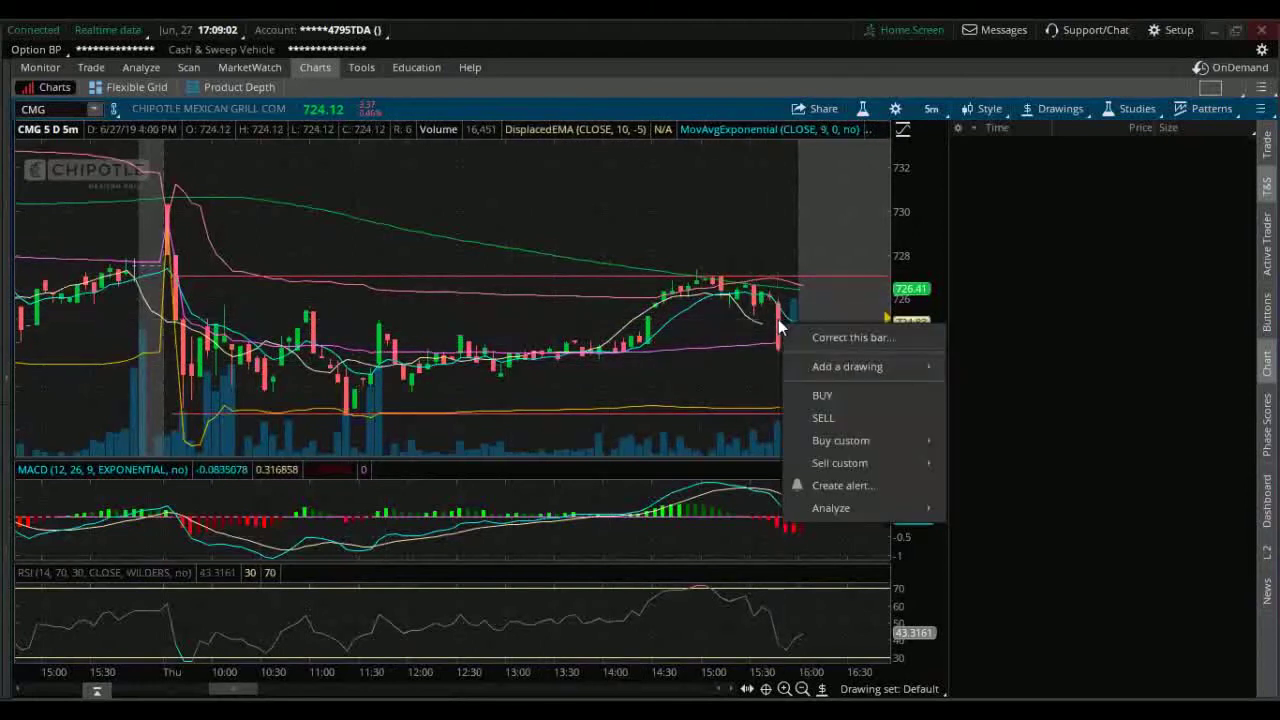
click(843, 485)
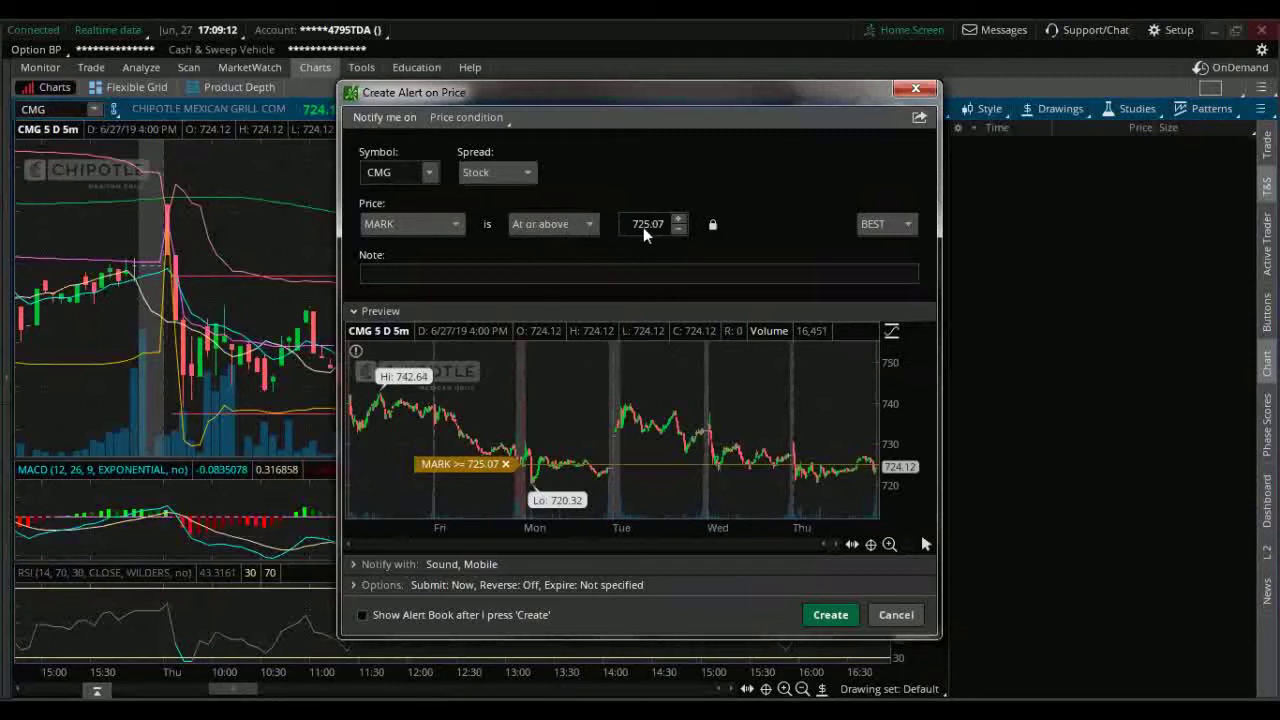
click(549, 223)
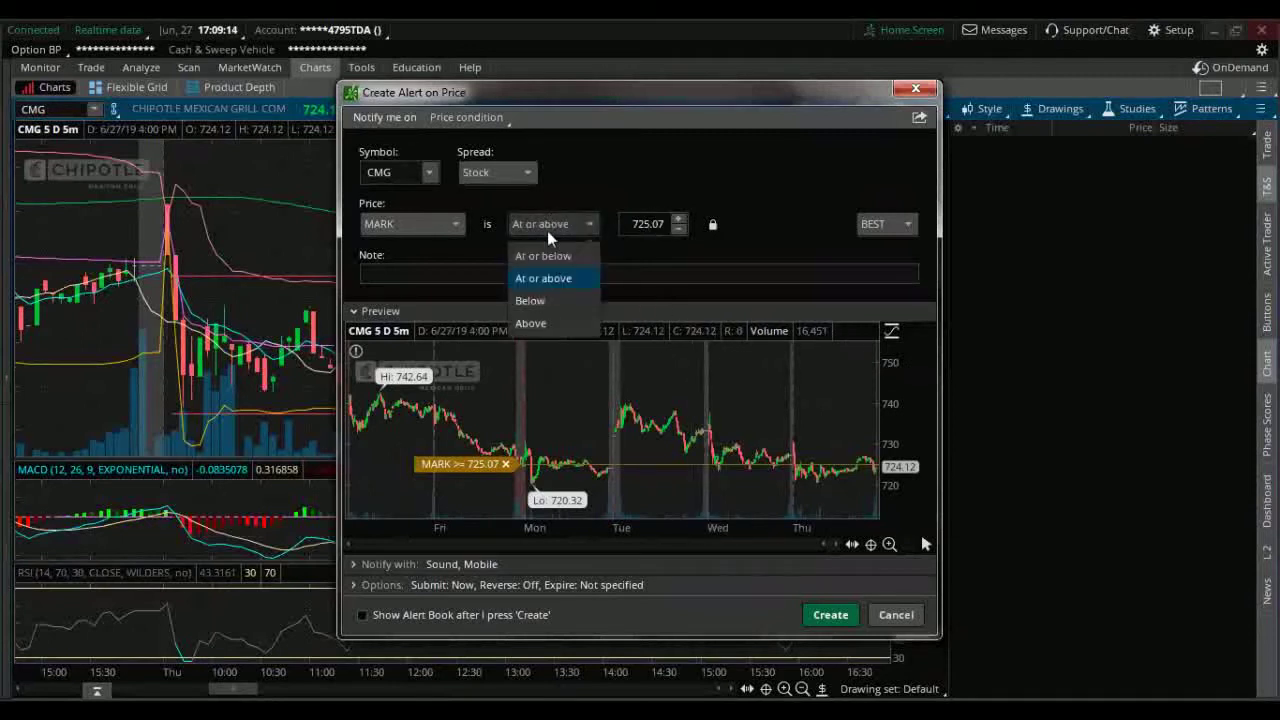
click(545, 255)
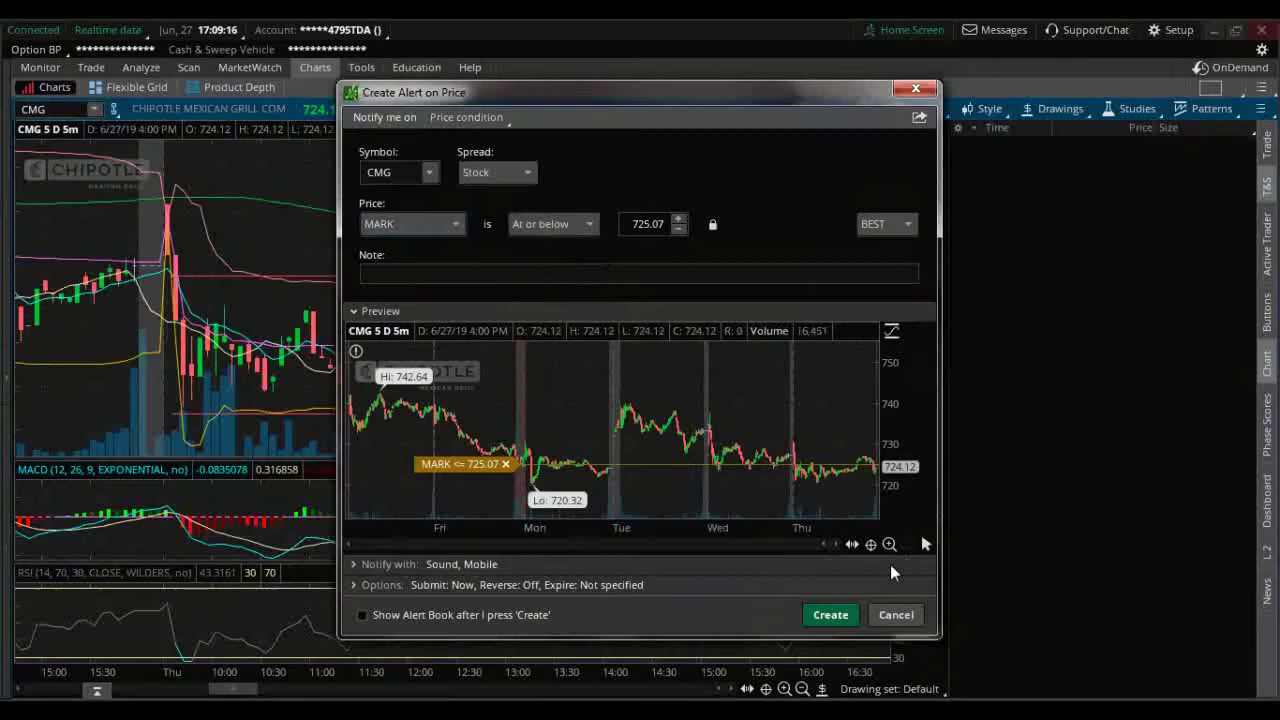
click(831, 615)
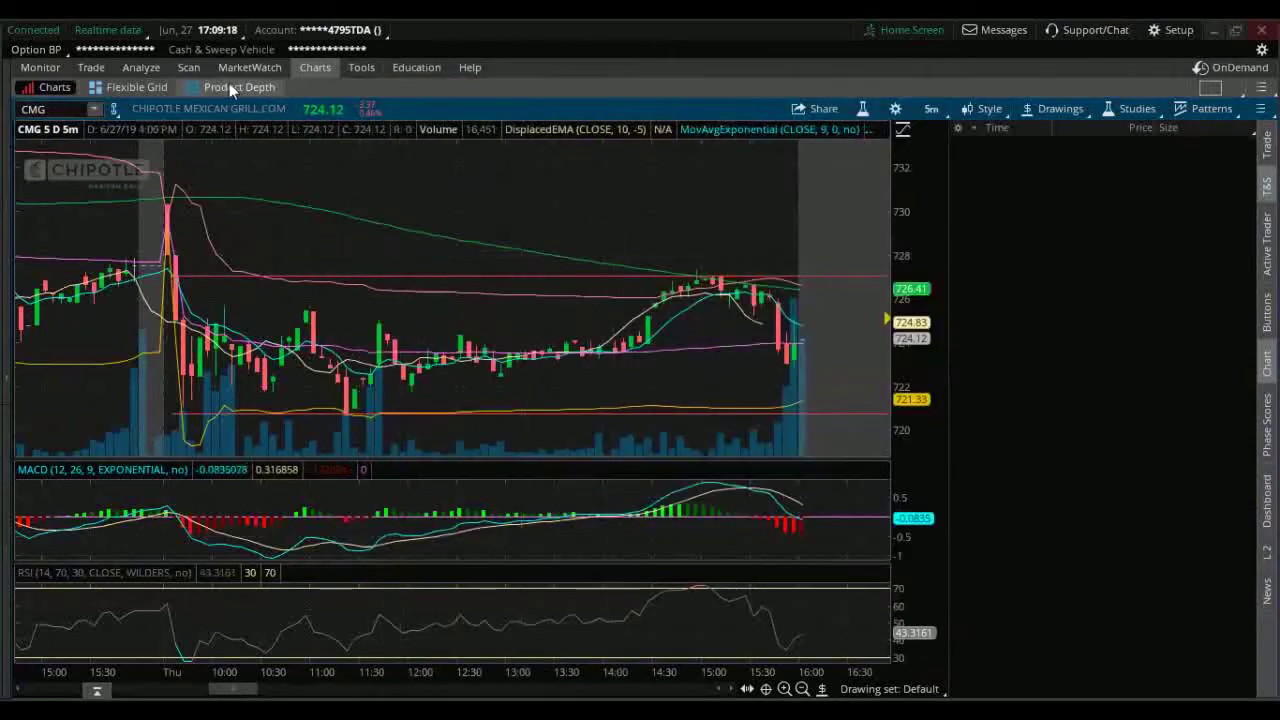
Set the maximum last price to 70.00 in Stock Hacker, run the scan and look through the matching stocks.
click(180, 65)
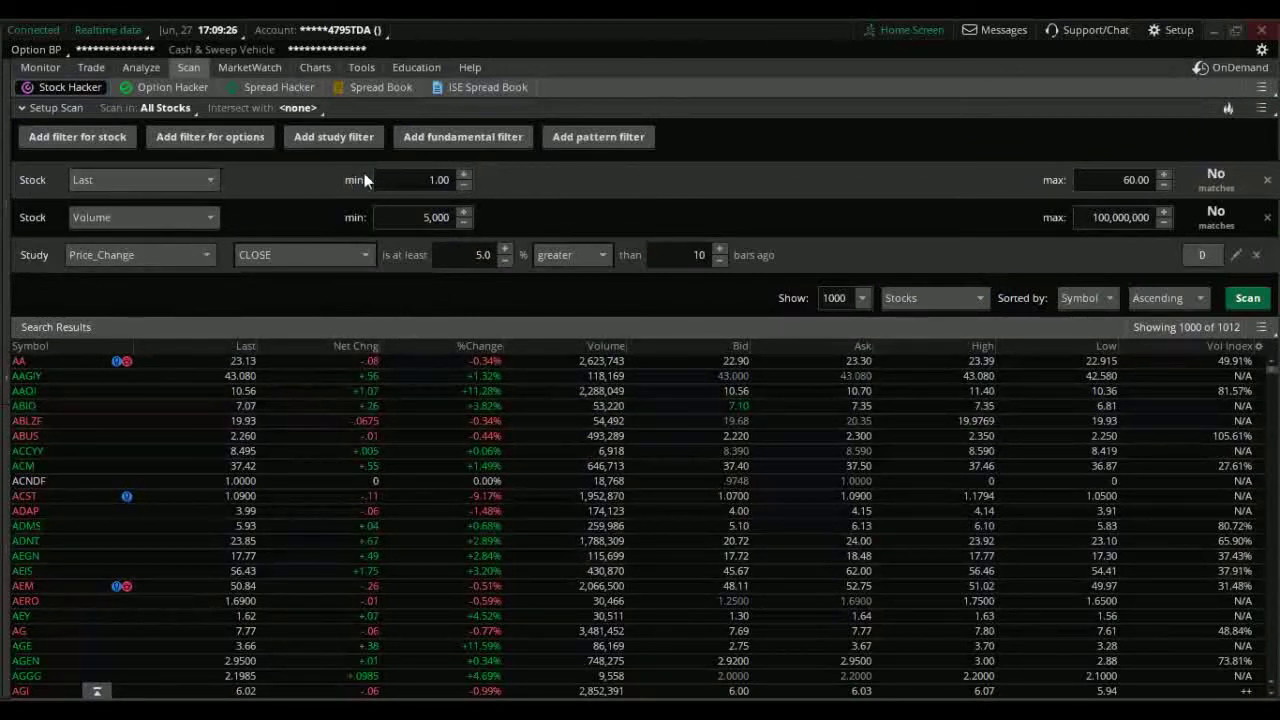
click(1164, 173)
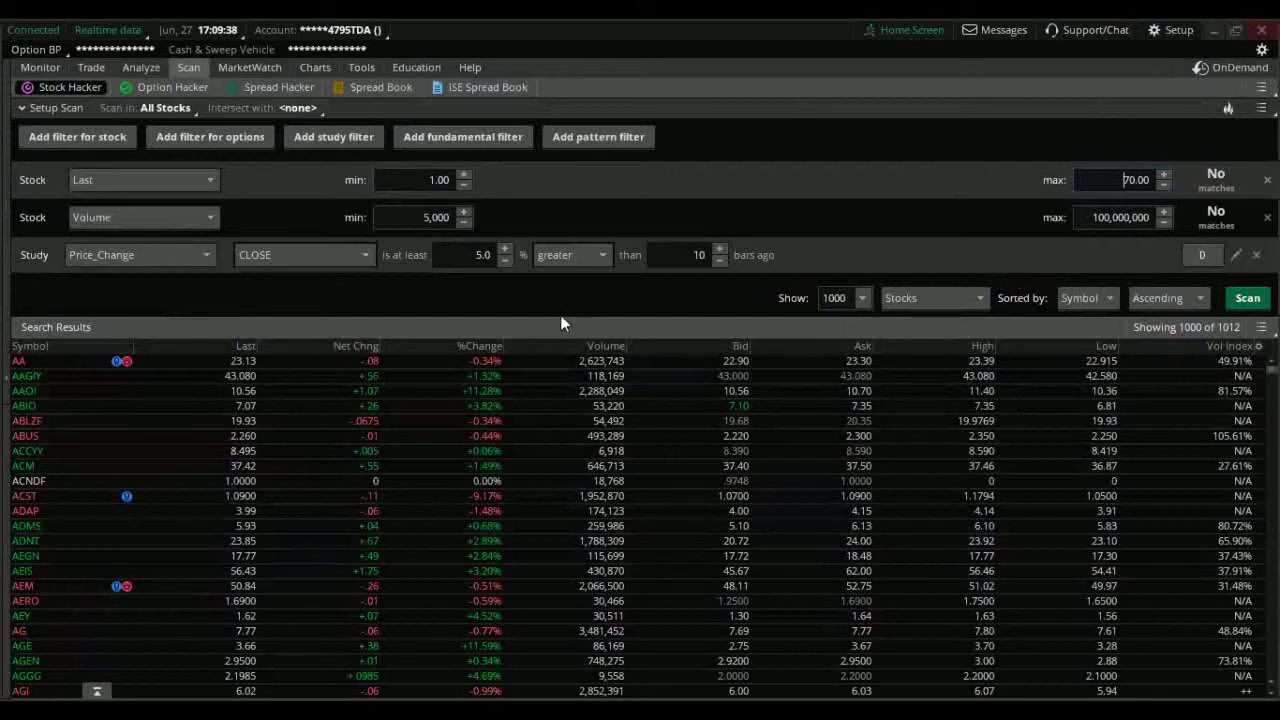
click(1247, 298)
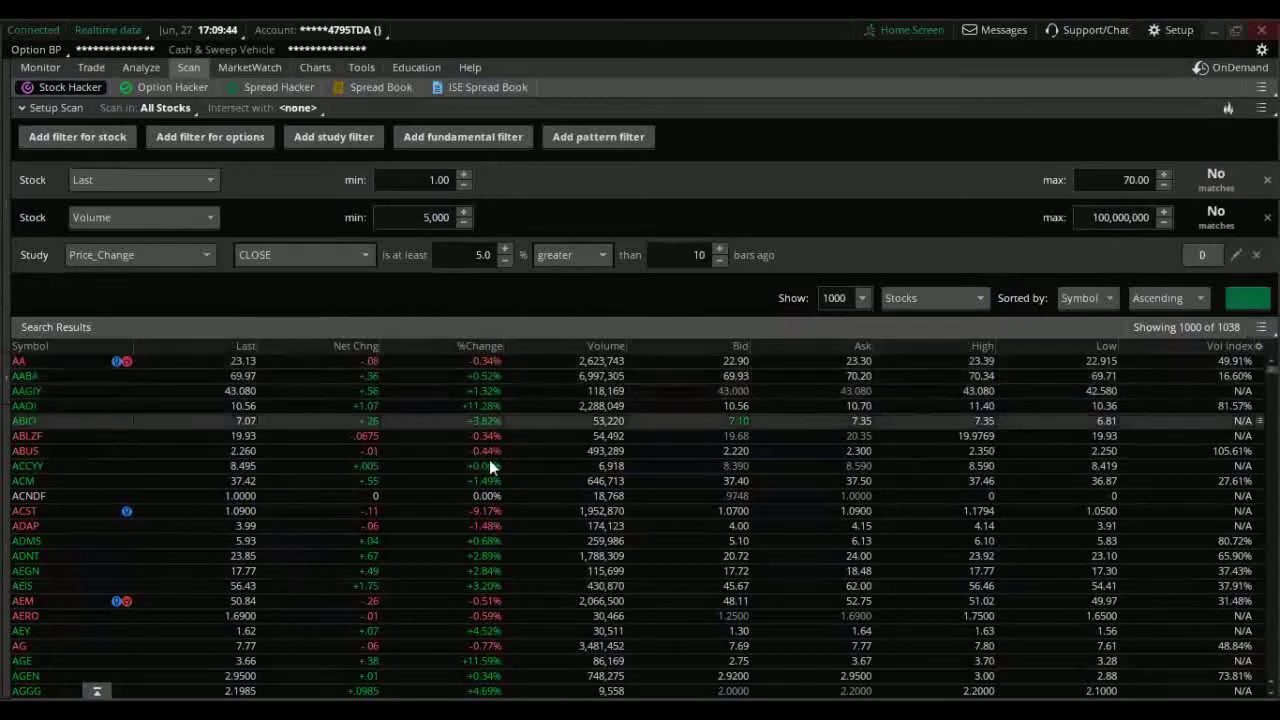
scroll(482, 405, down, 5)
scroll(493, 500, down, 4)
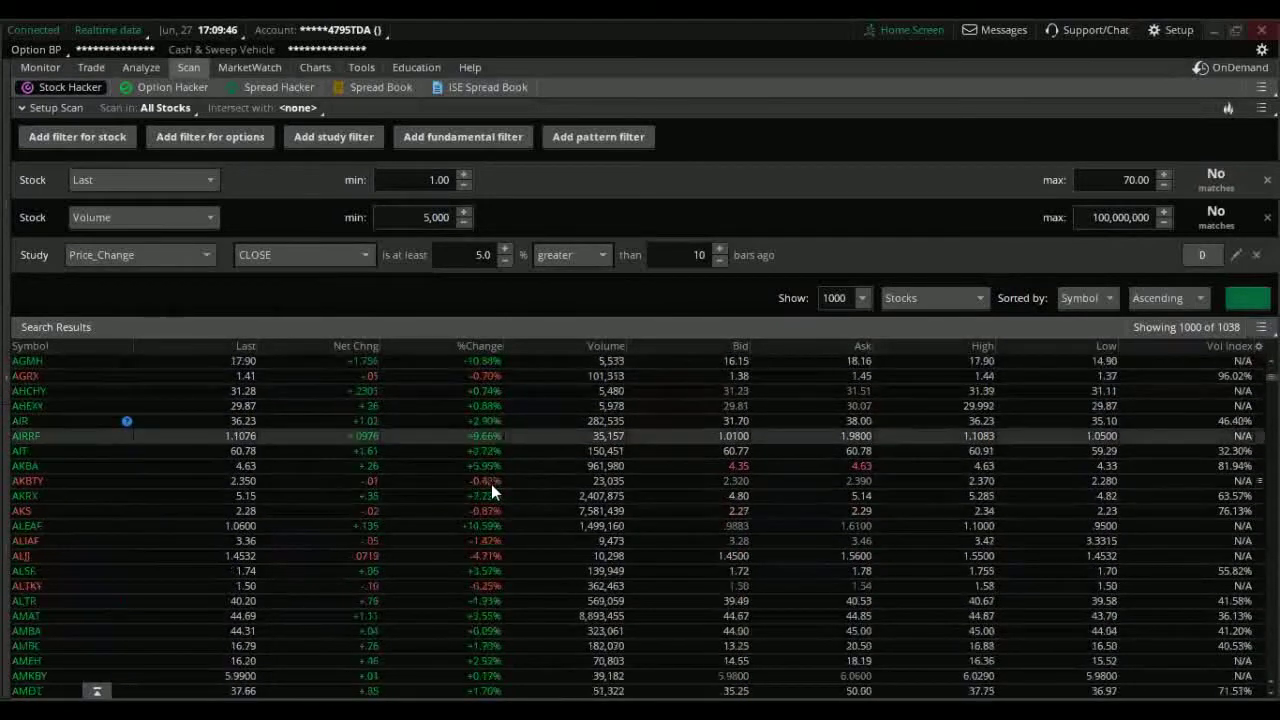
scroll(489, 579, down, 3)
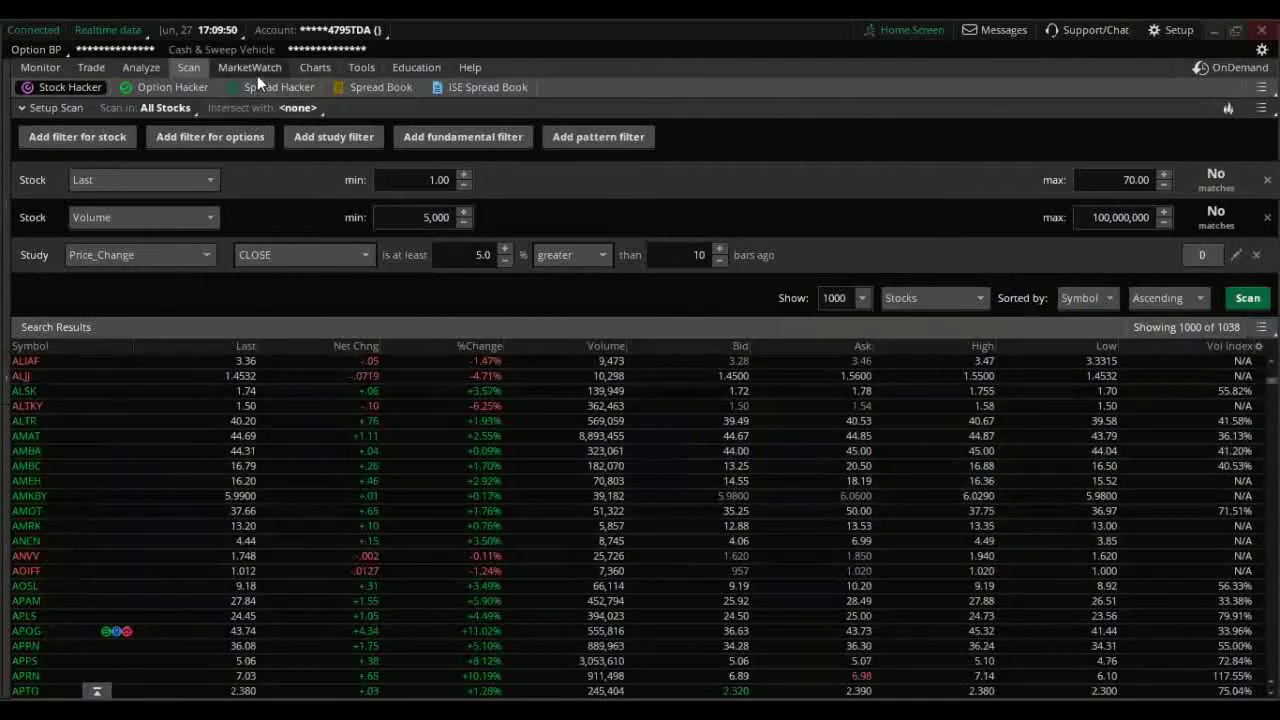
View the charts in the Flexible Grid layout, and return to the single CMG chart.
click(305, 66)
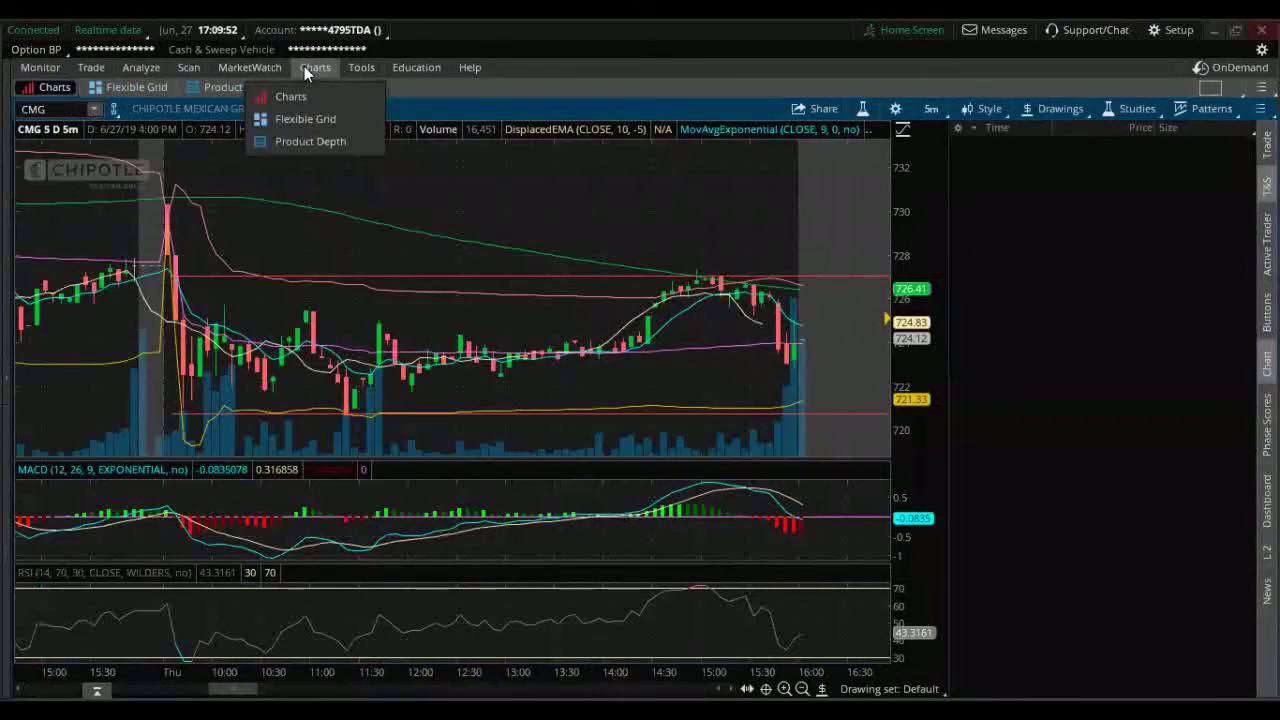
click(118, 90)
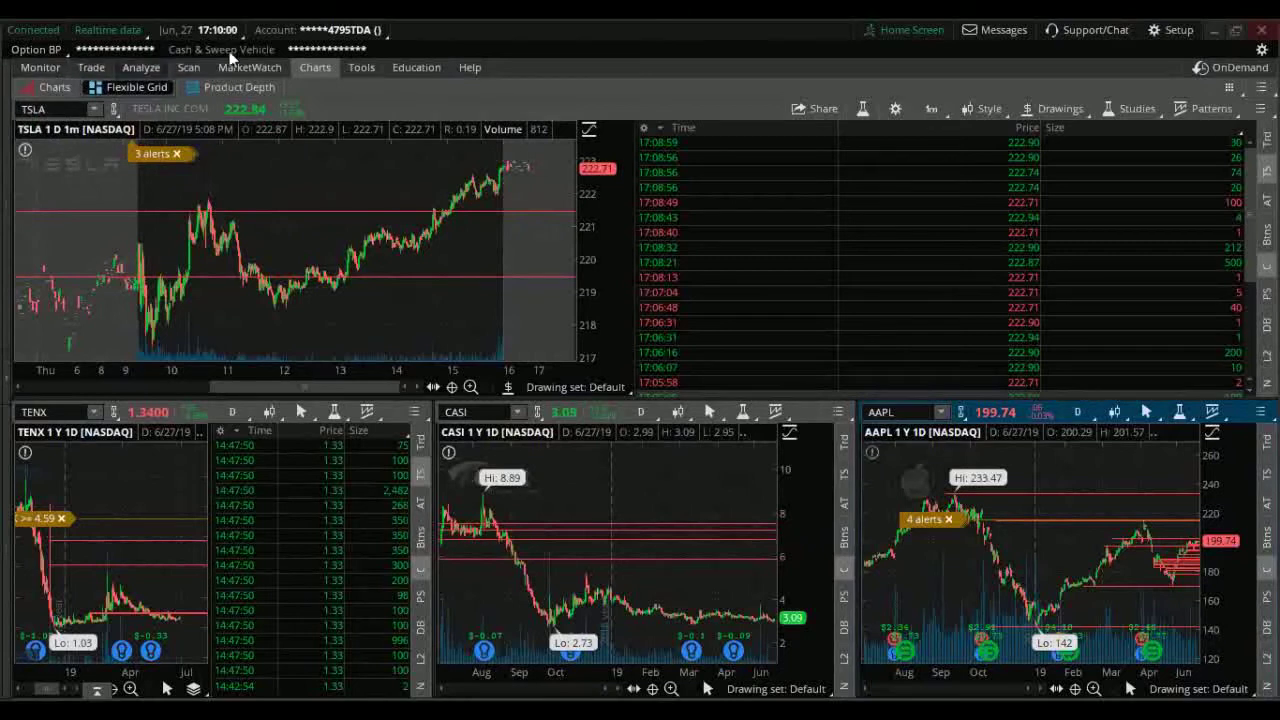
click(41, 87)
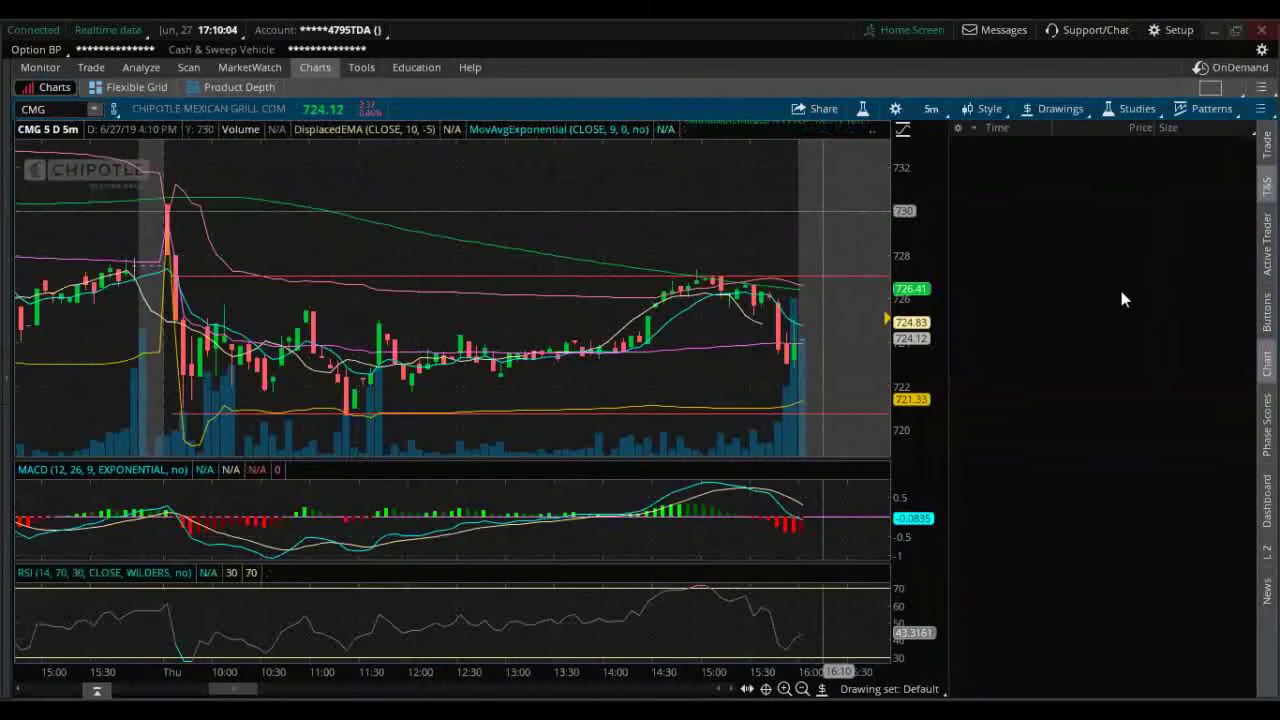
Look through the available and added studies for the CMG chart, leaving them unedited.
click(866, 109)
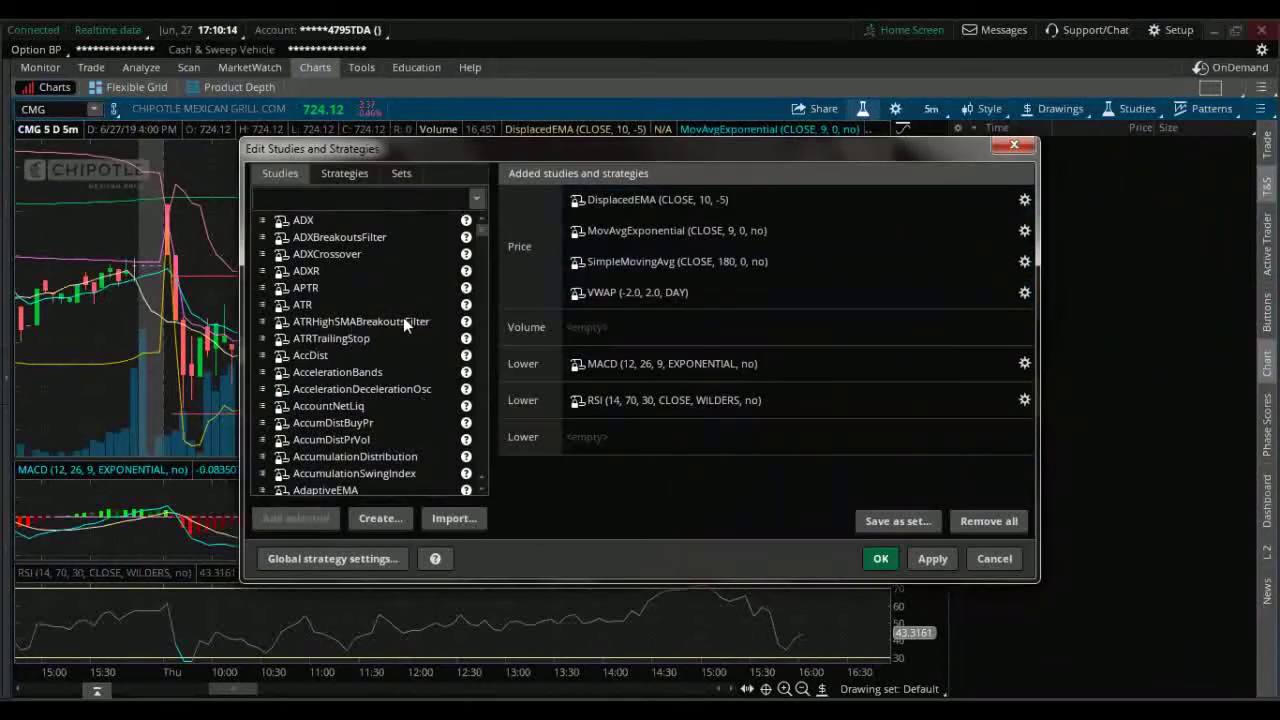
scroll(403, 317, down, 15)
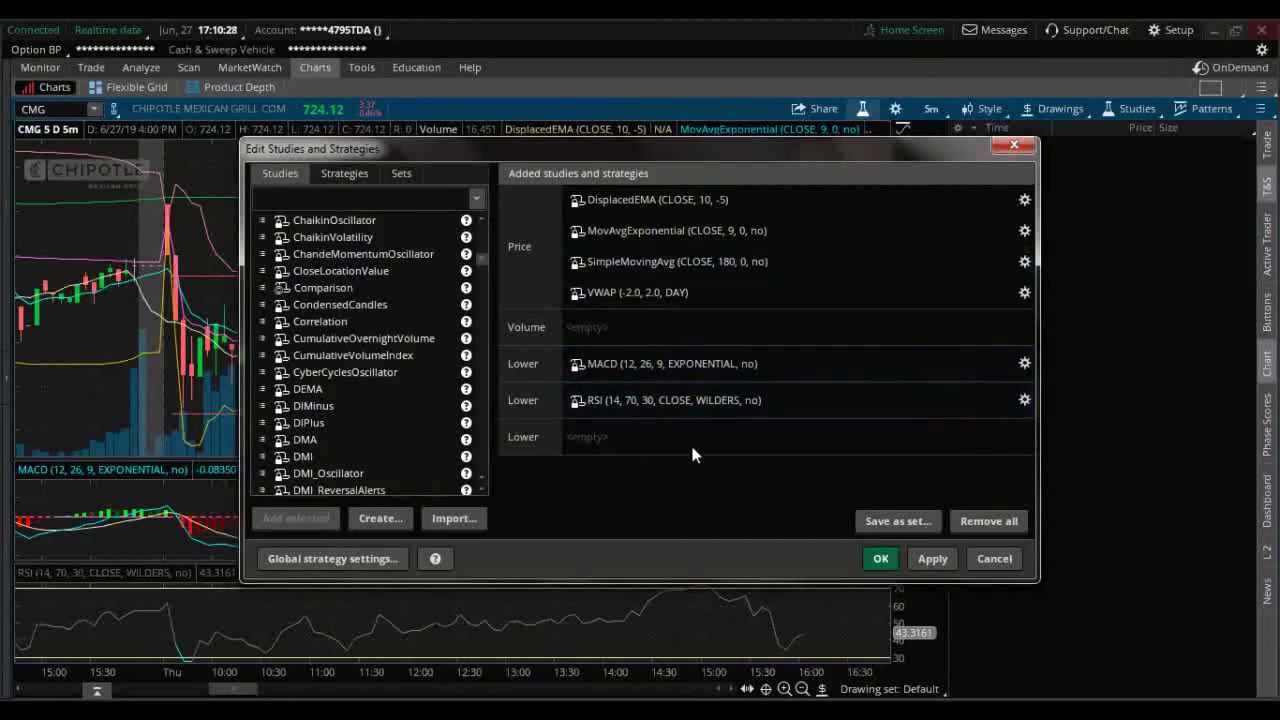
click(1012, 148)
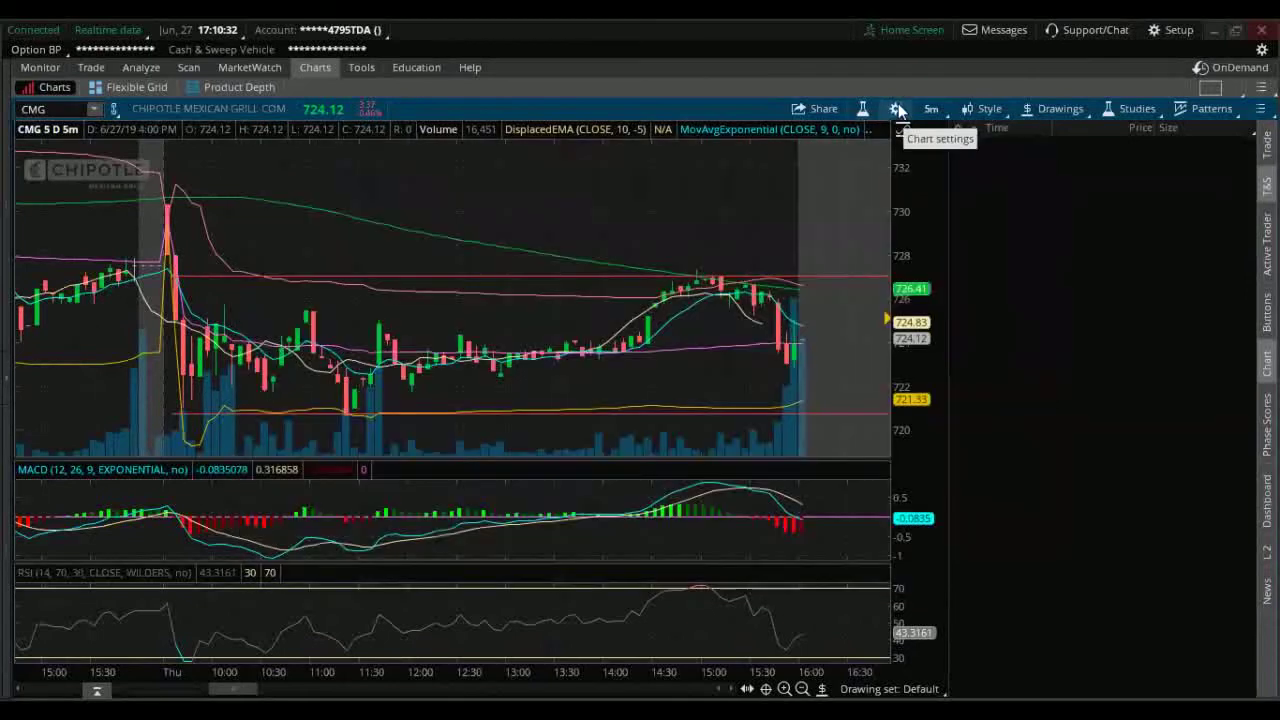
Turn off Overlap volume in the chart settings and review the price axis, time axis and favorite time frame options.
click(898, 110)
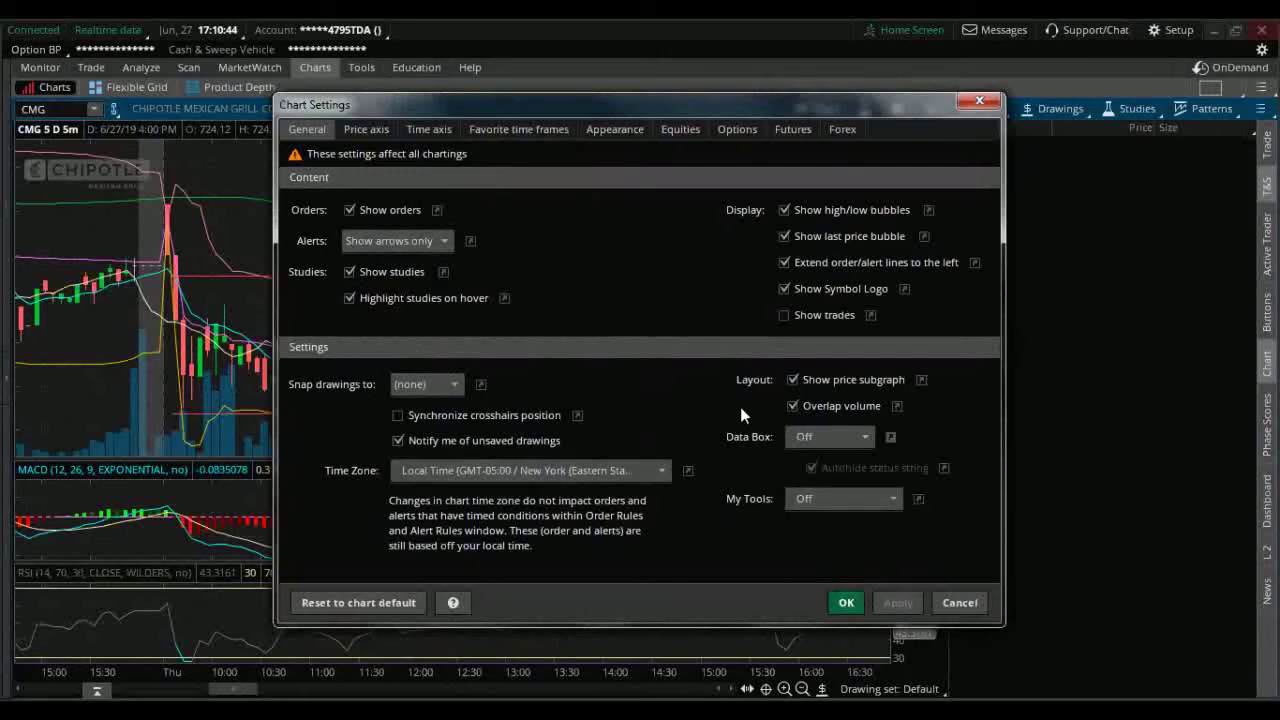
click(797, 406)
click(362, 129)
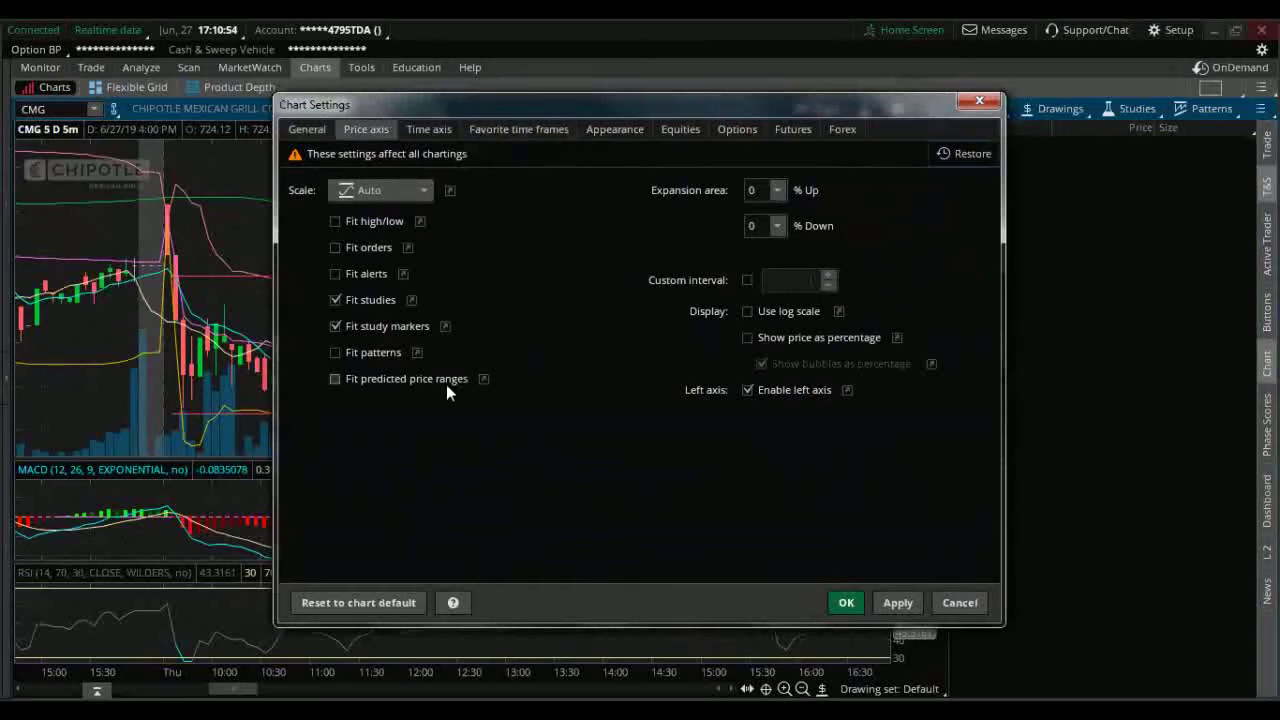
click(433, 129)
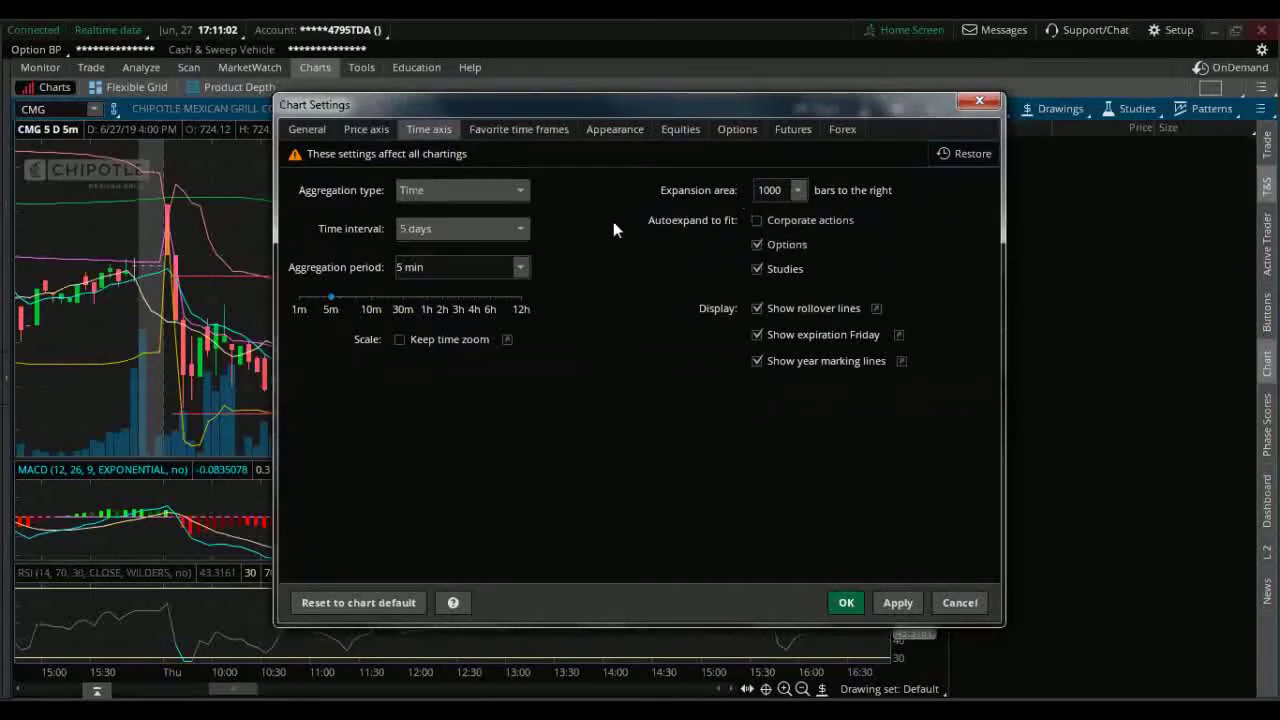
click(495, 130)
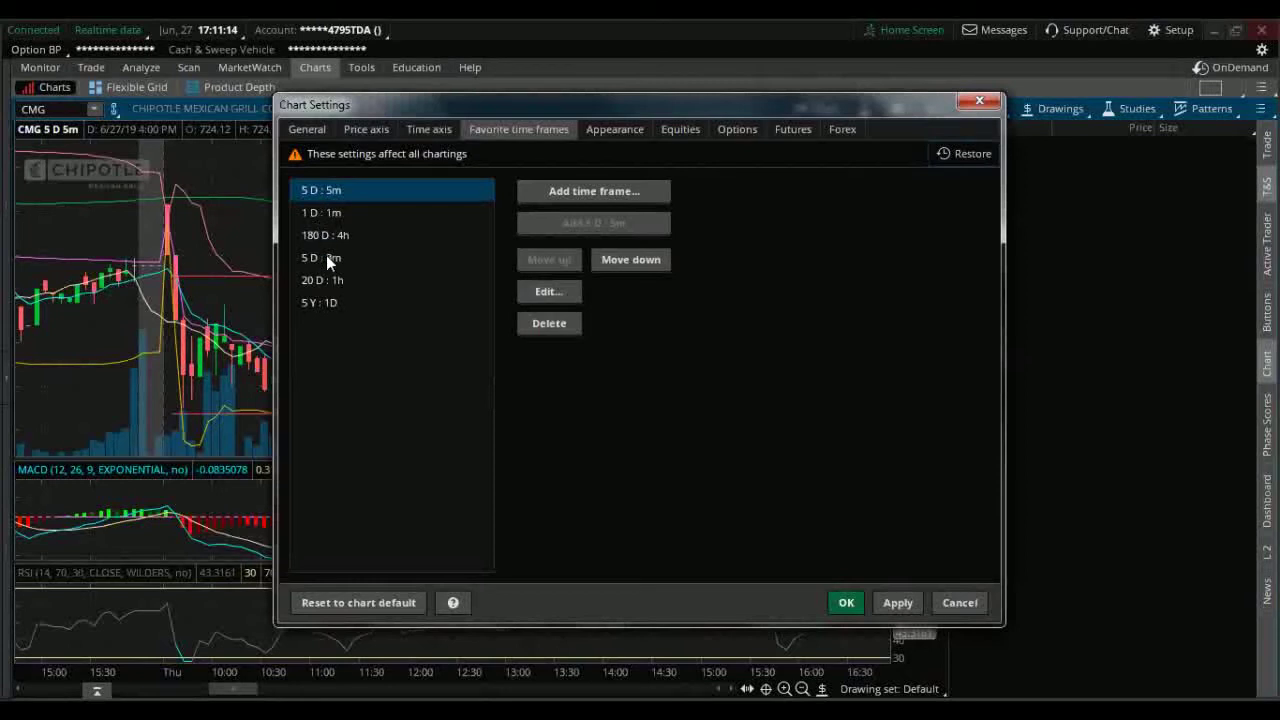
Try hollow up candles by disabling Fill up in the chart appearance settings, and enable the fill again.
click(611, 127)
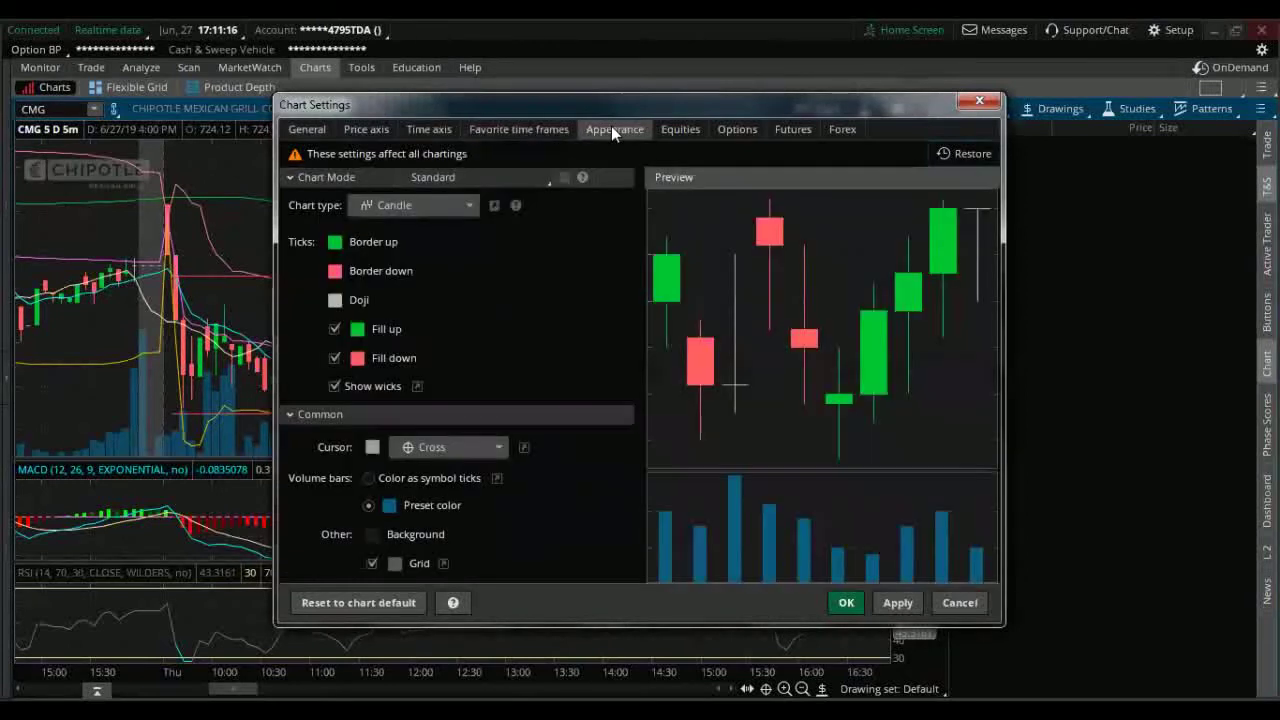
click(357, 329)
click(338, 329)
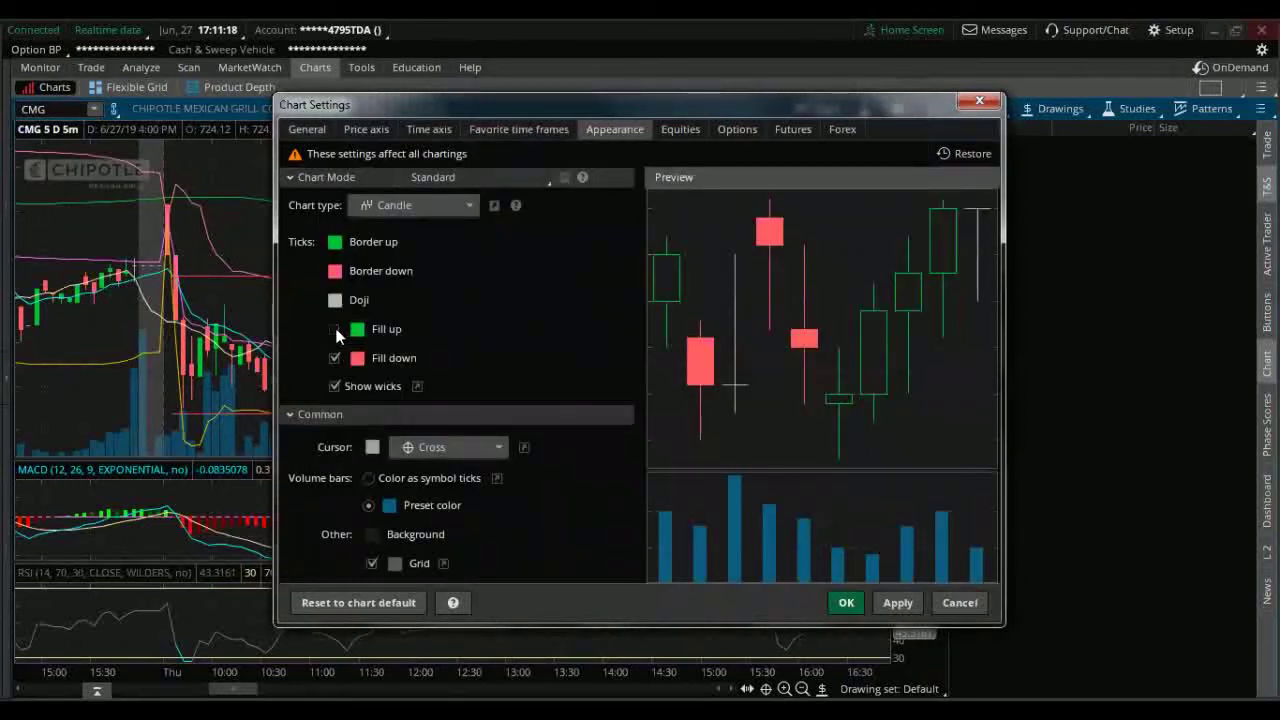
click(336, 329)
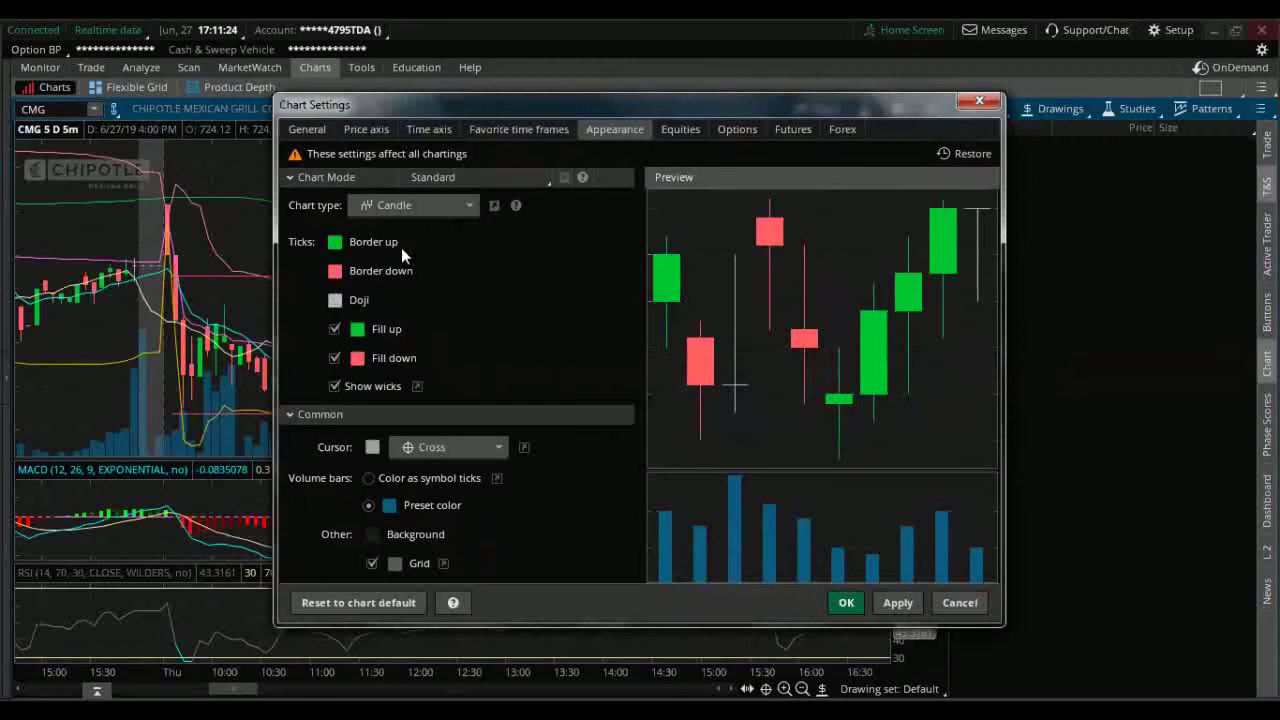
Look through the available chart types in the chart appearance settings, keeping Candle.
click(420, 210)
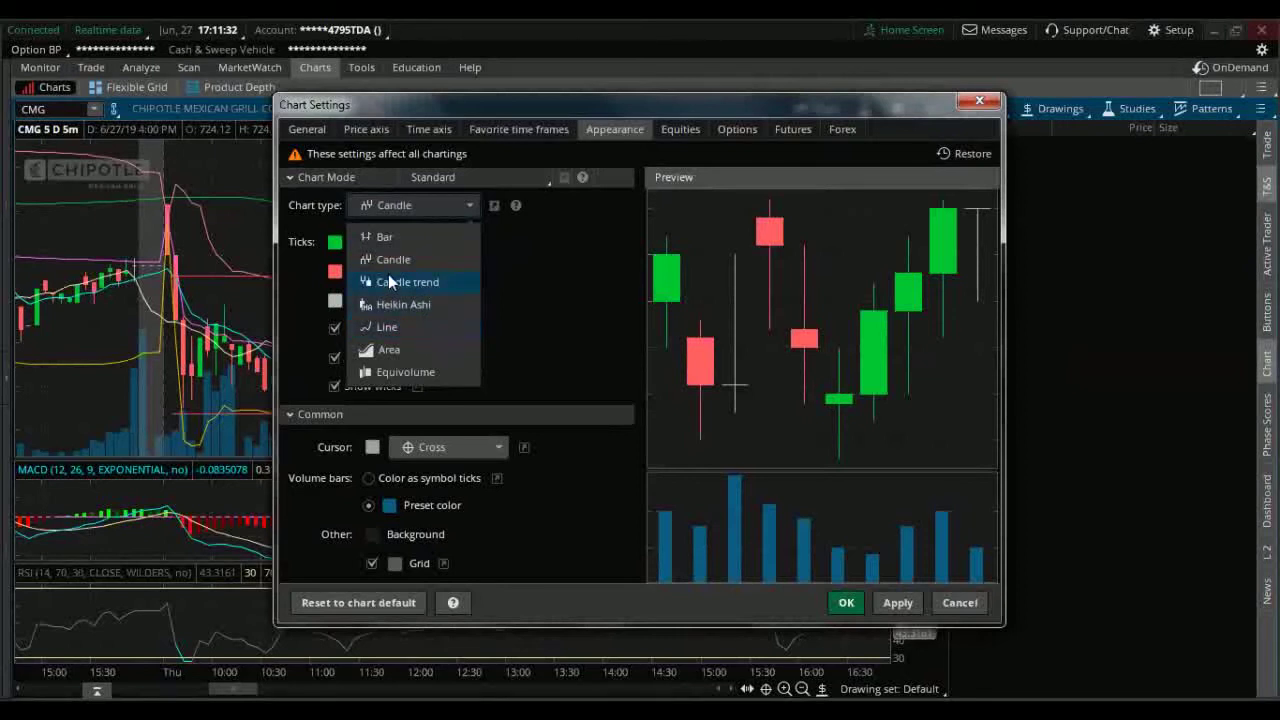
click(555, 254)
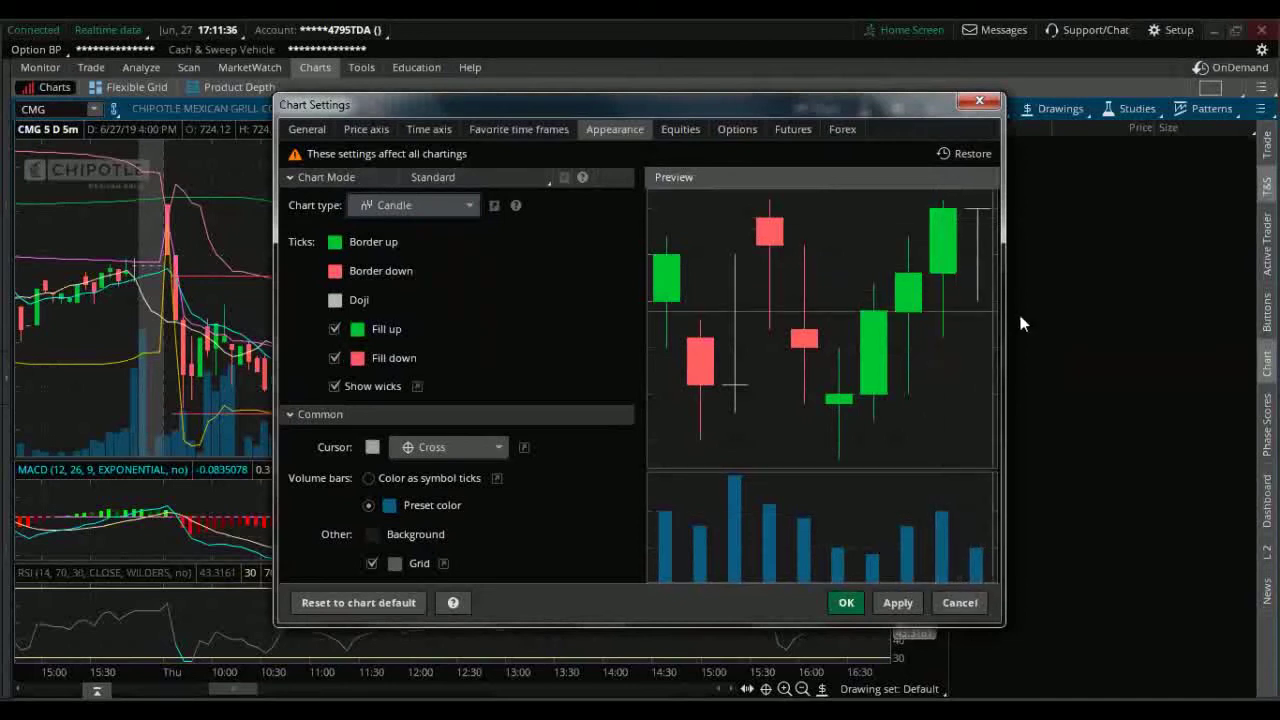
click(404, 210)
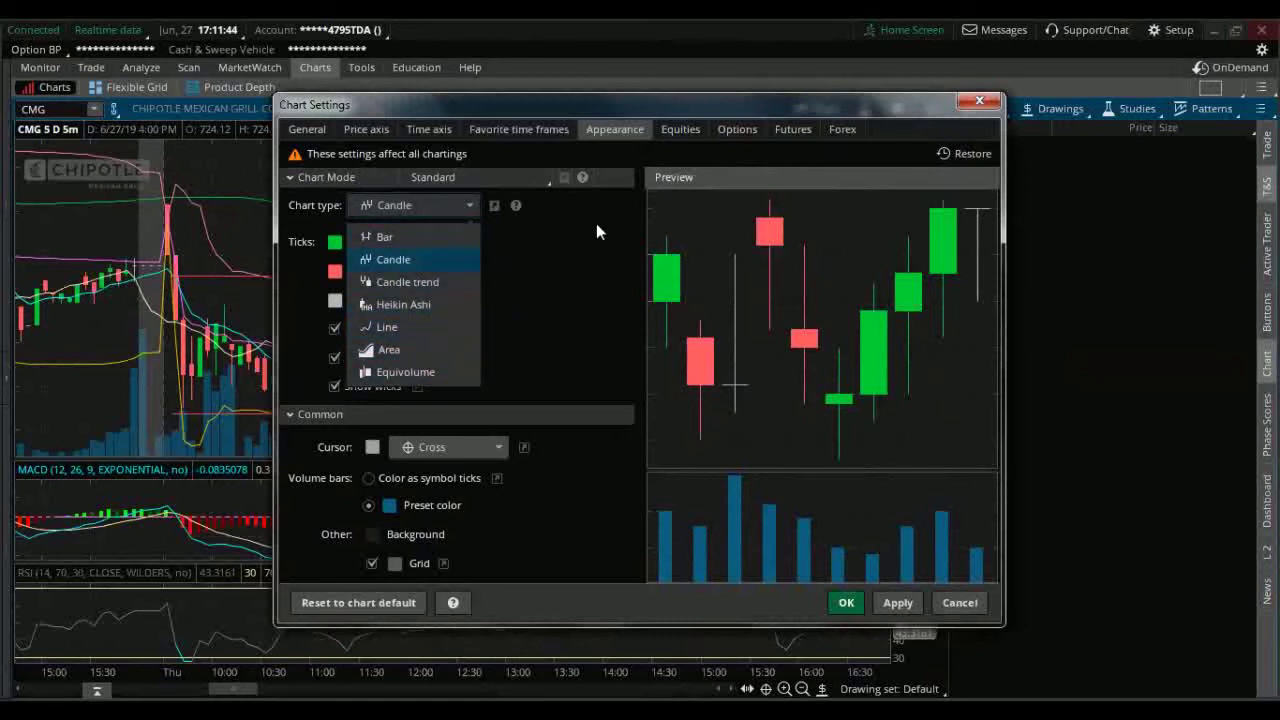
Review the equities, options, futures and forex chart settings, and close the chart settings.
click(680, 129)
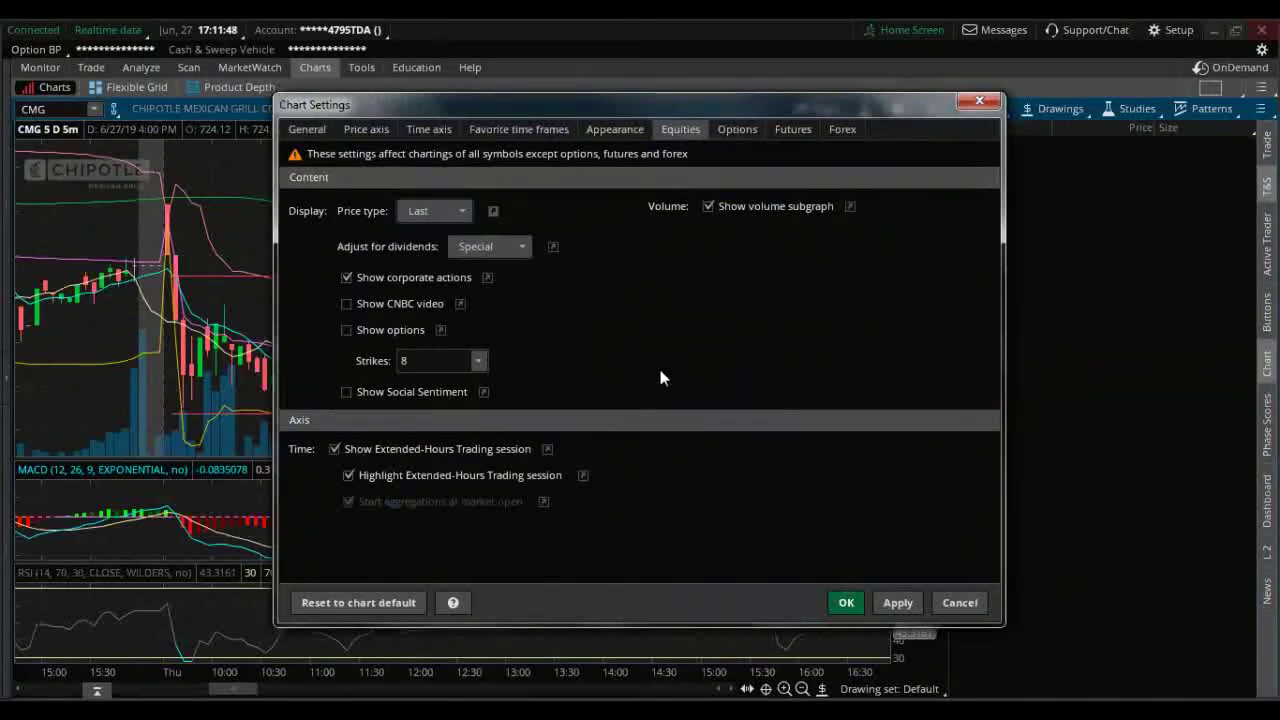
click(737, 130)
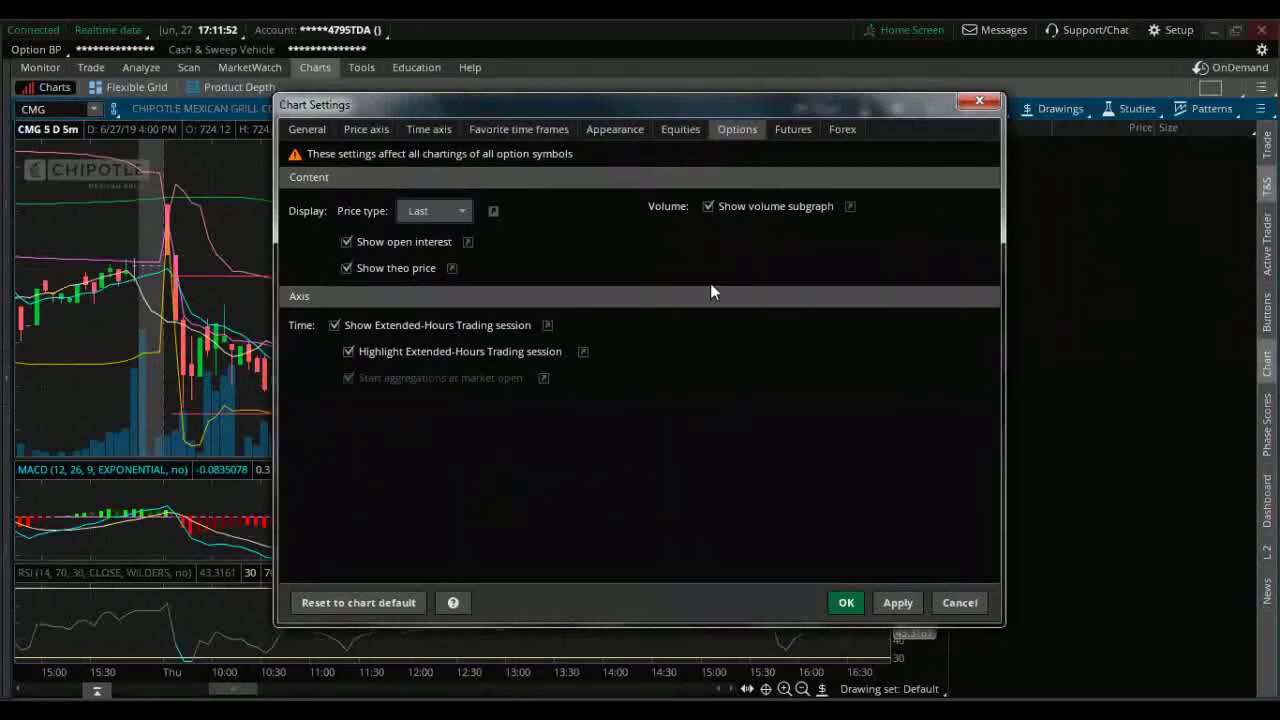
click(791, 130)
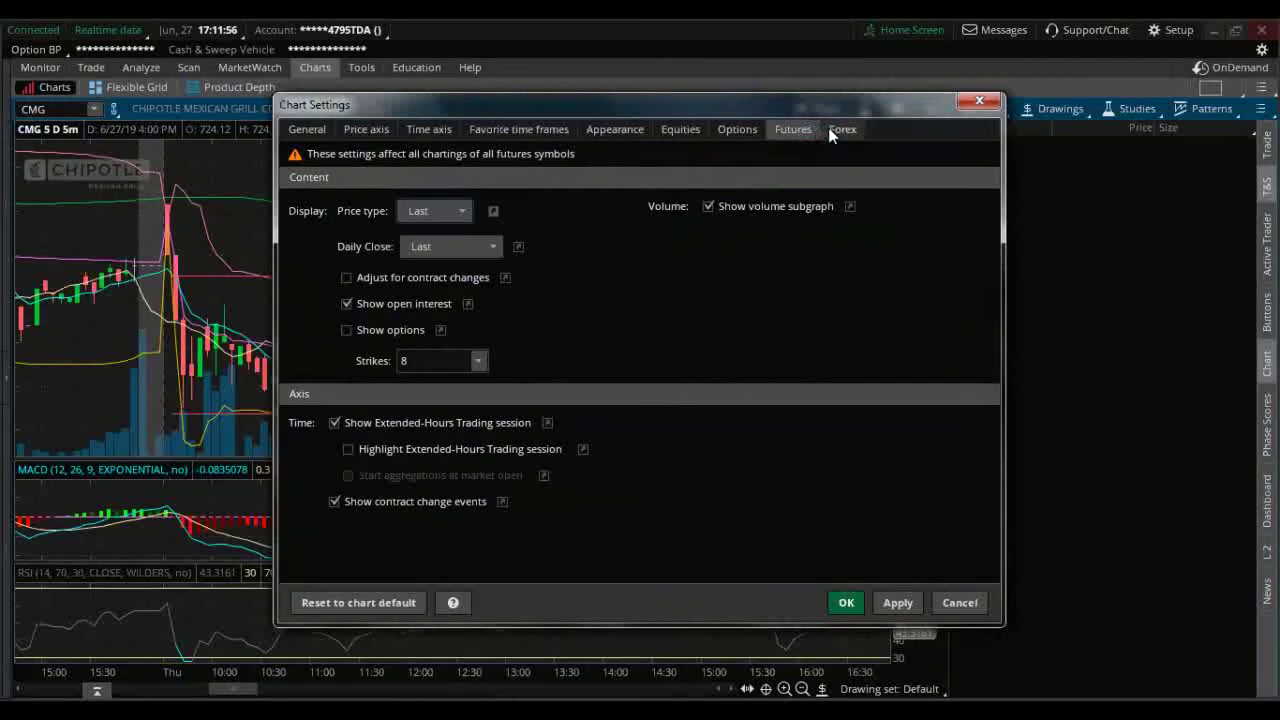
click(838, 129)
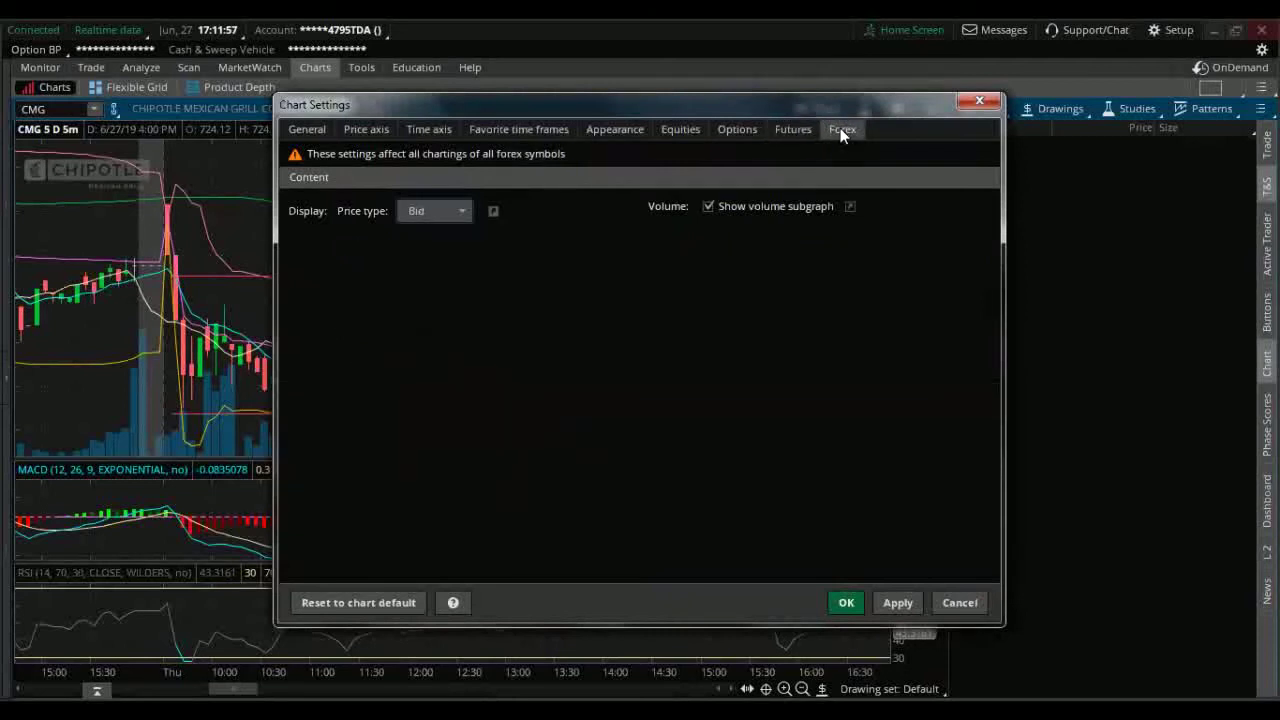
click(980, 102)
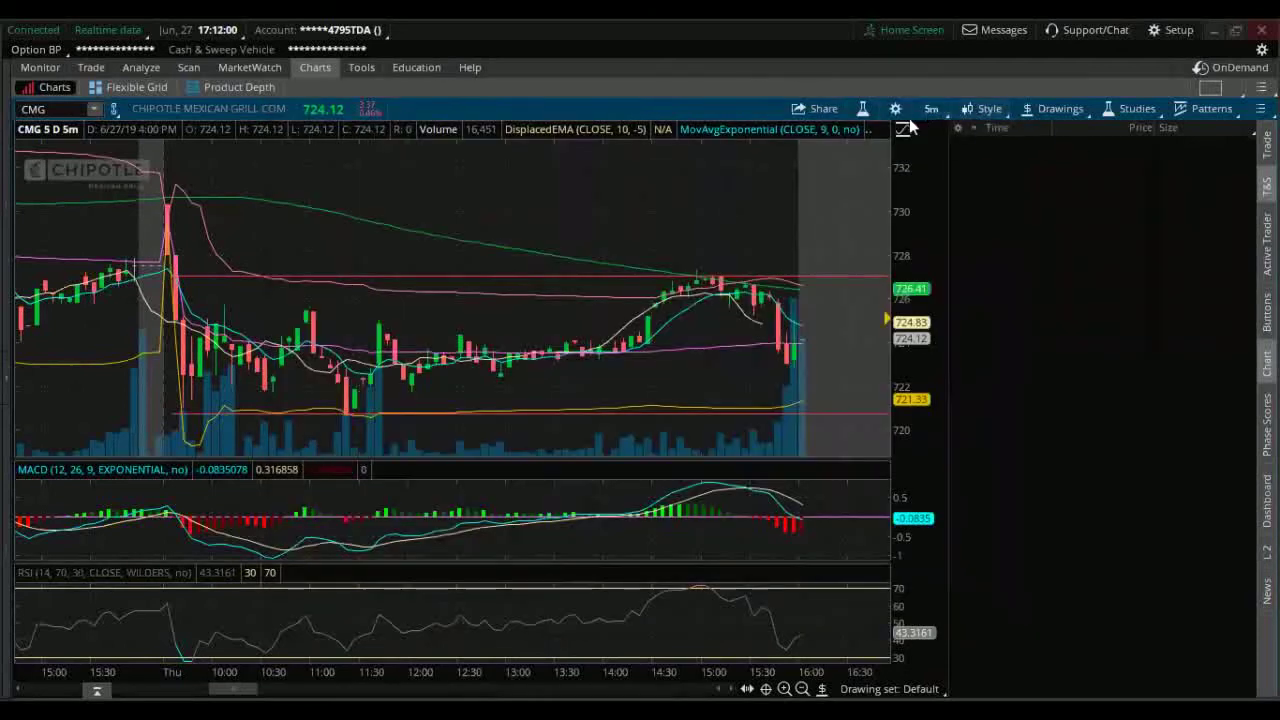
Load the symbol HHC in the chart.
click(93, 108)
click(45, 109)
key(BackSpace)
text(HHC)
key(Return)
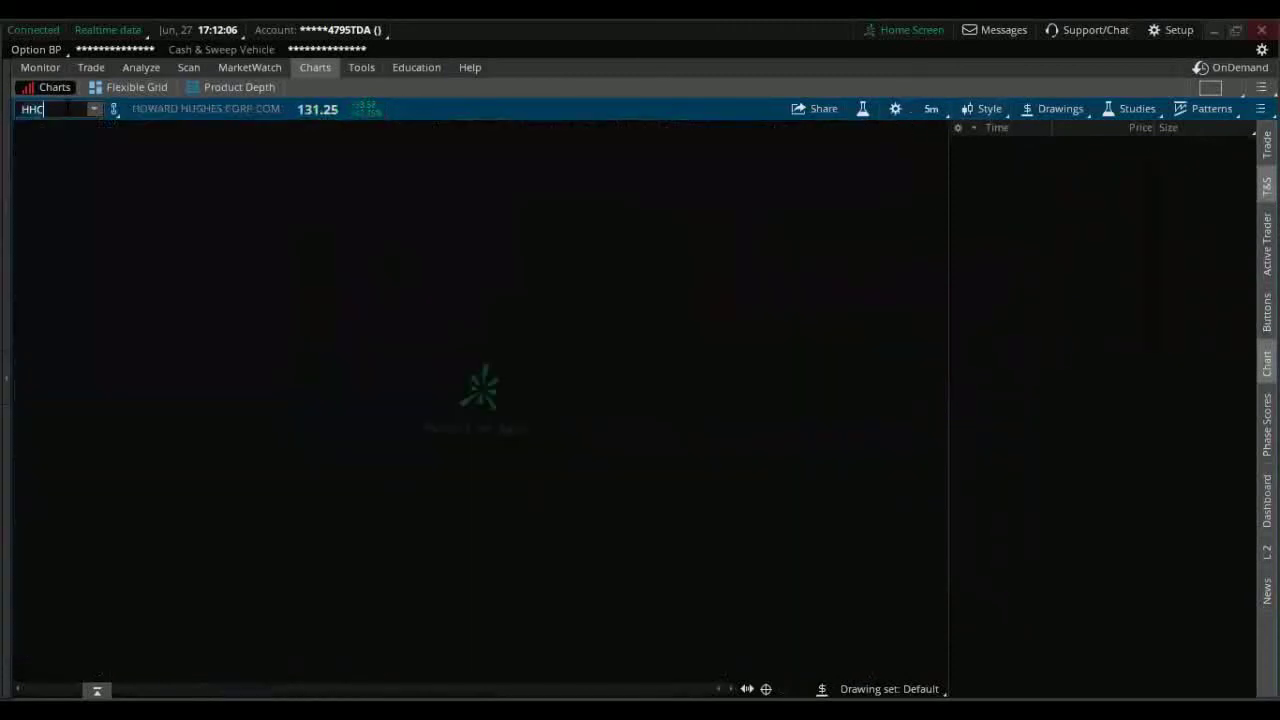
Draw a horizontal price level along the recent high on the HHC chart, starting at about 15:30.
click(821, 689)
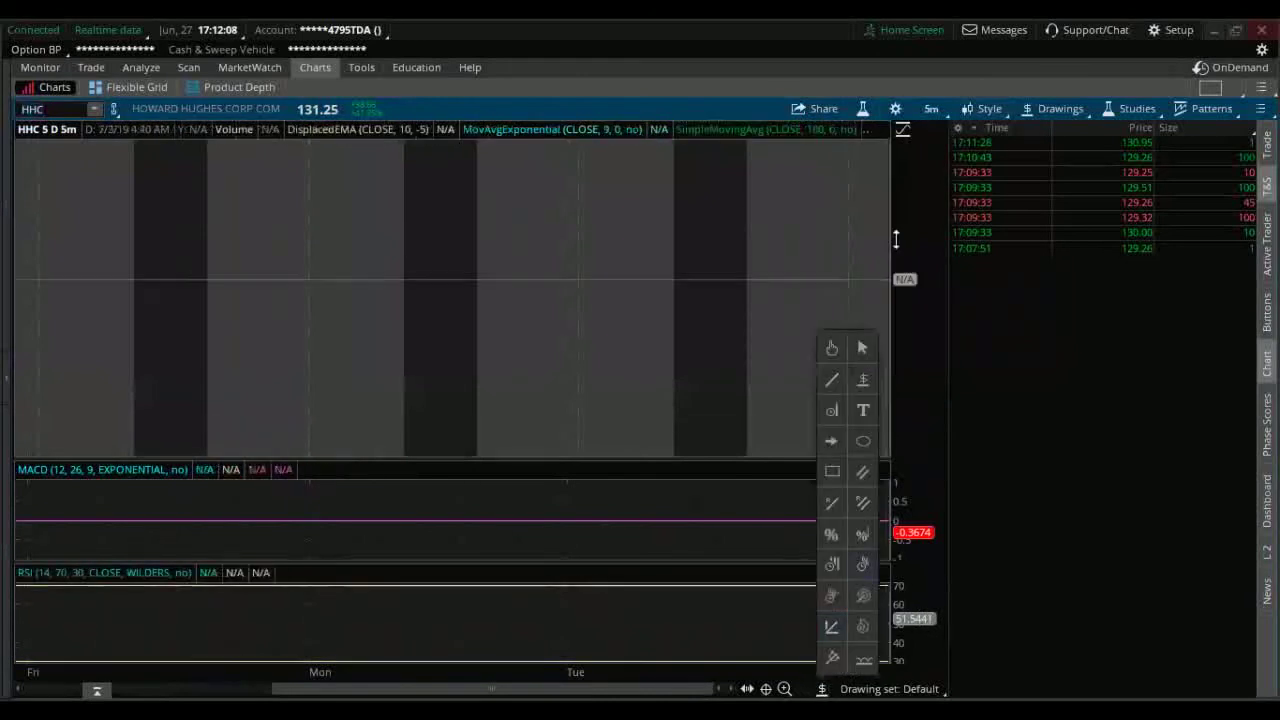
click(836, 346)
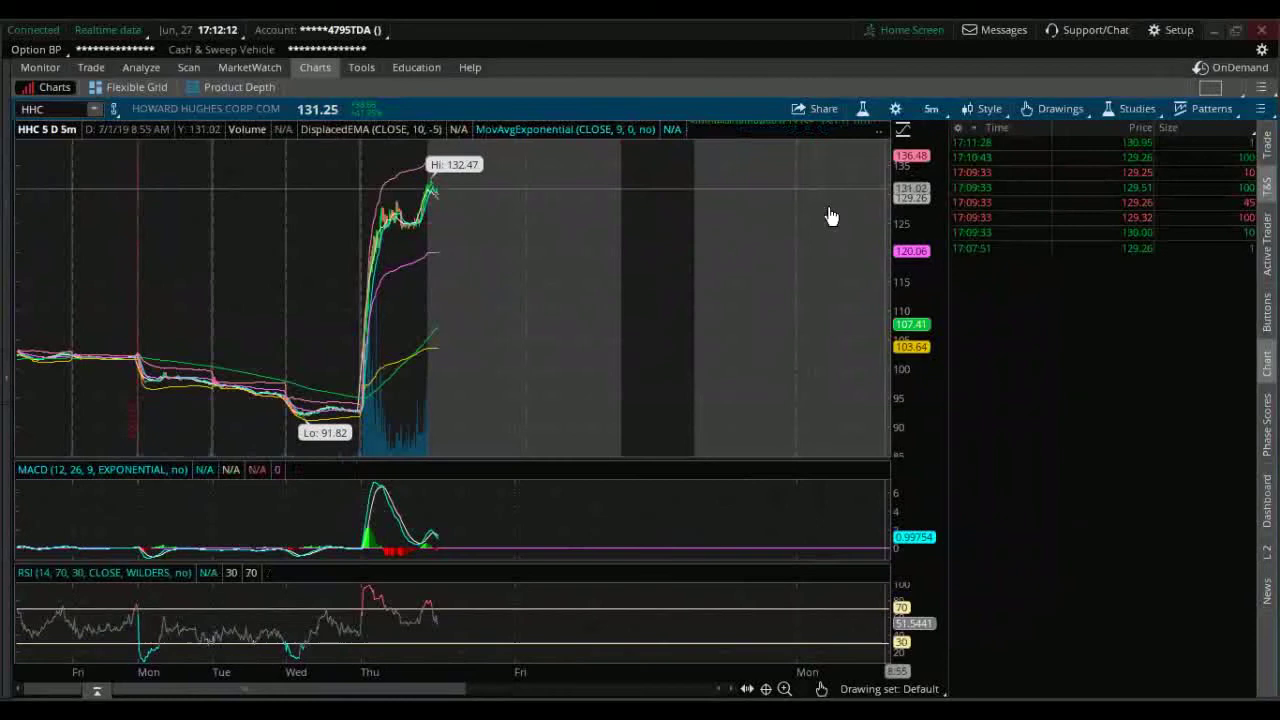
click(821, 689)
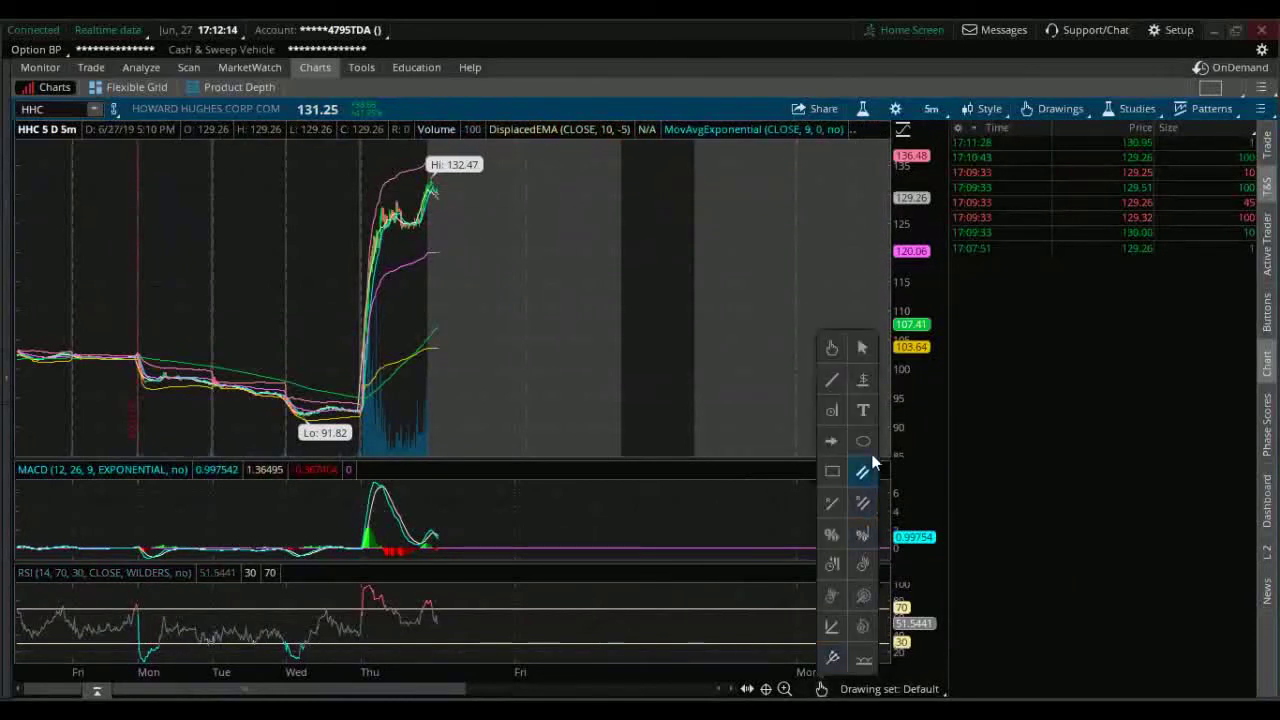
click(880, 394)
drag(506, 268, 305, 258)
drag(586, 268, 400, 302)
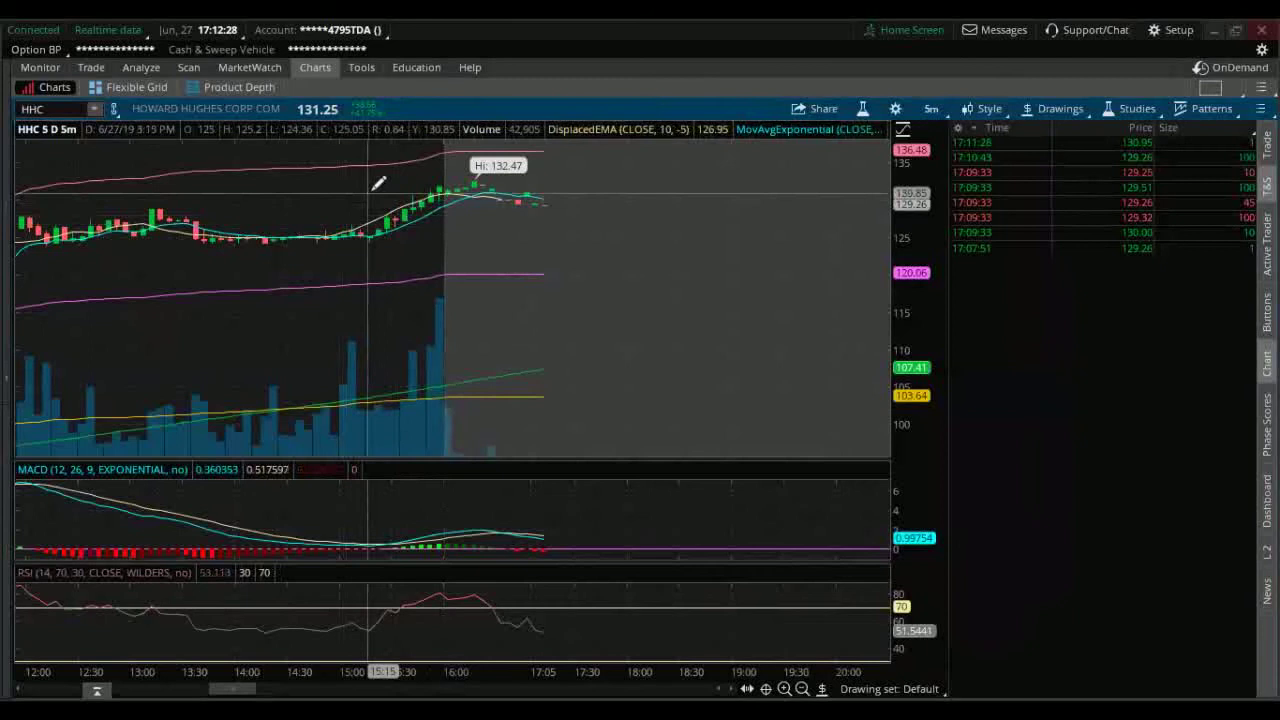
click(397, 181)
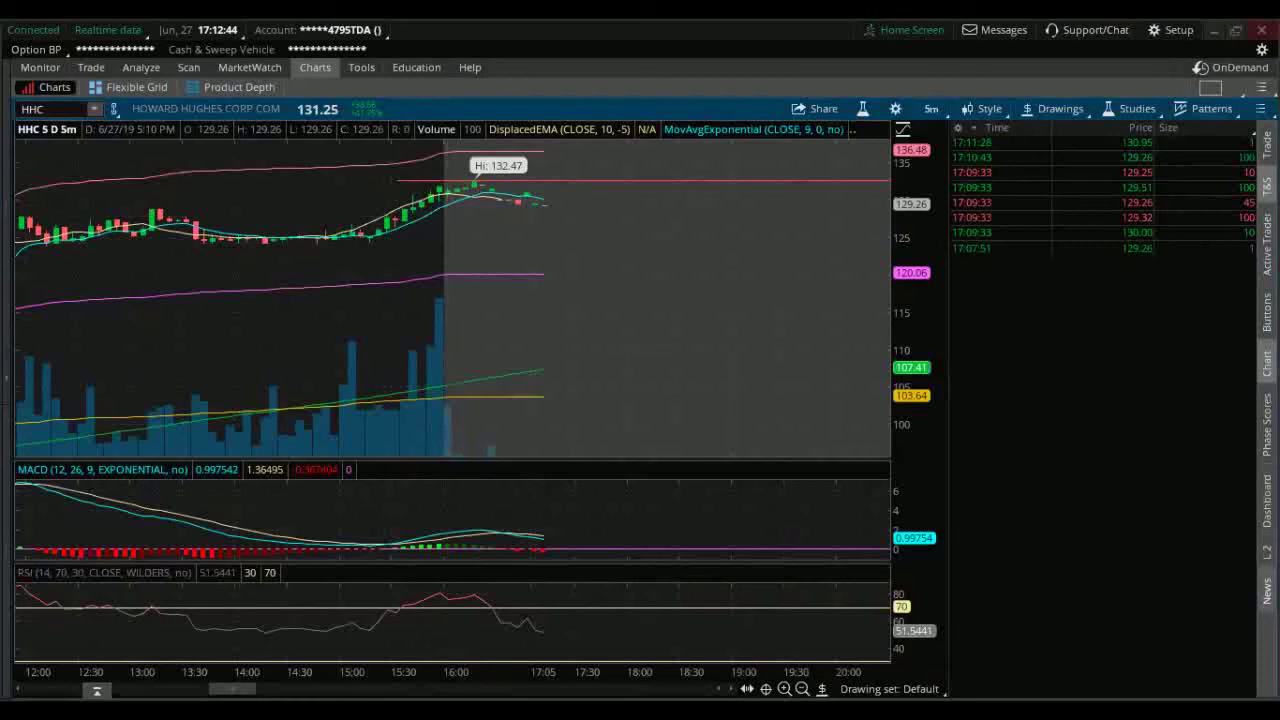
View the HHC news headlines below the chart, and hide them again.
click(1266, 590)
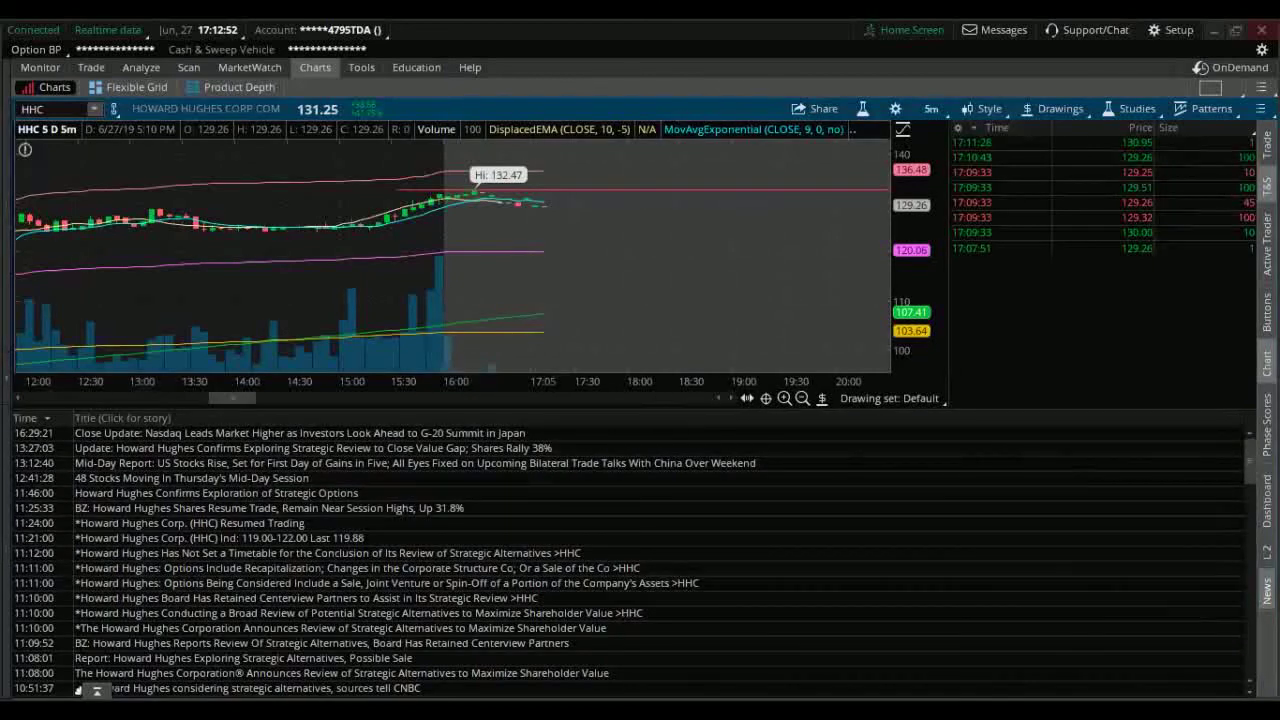
click(95, 690)
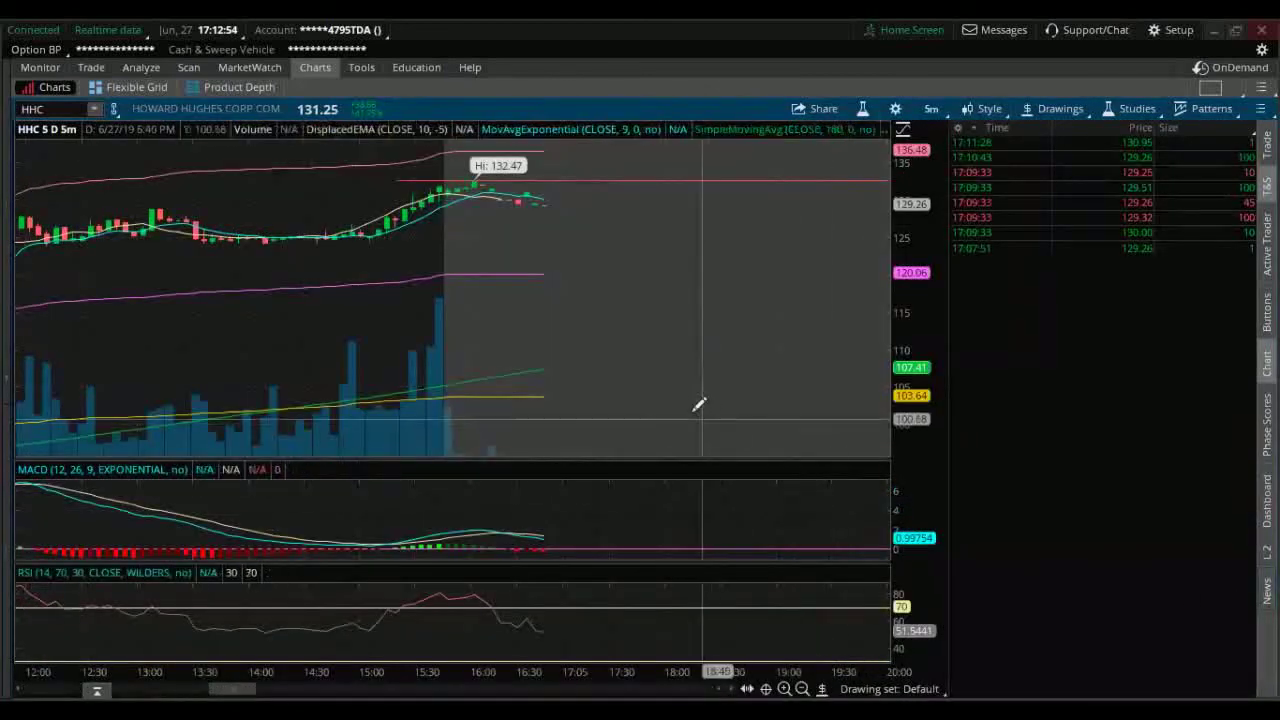